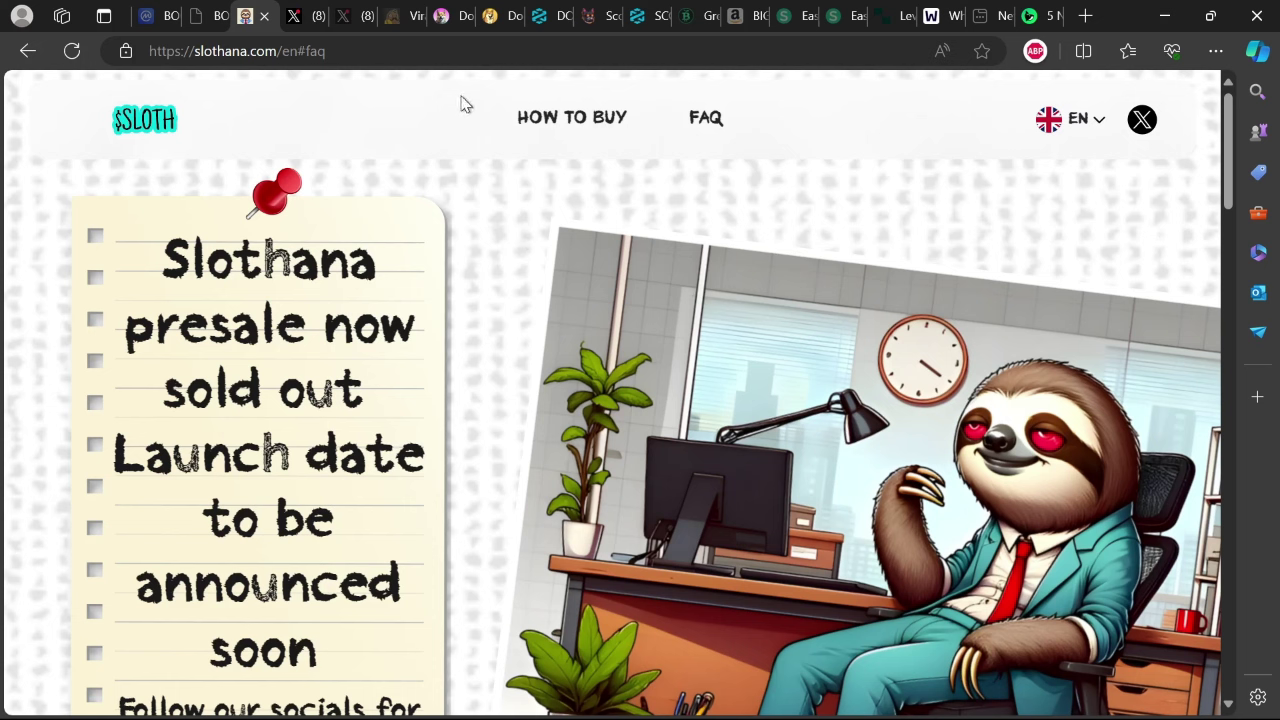
# Flip through the Dogeverse, Dogecoin20 and Scotty AI presale sites, ending on Scotty AI's $SCOTTY claim widget
pyautogui.click(452, 22)
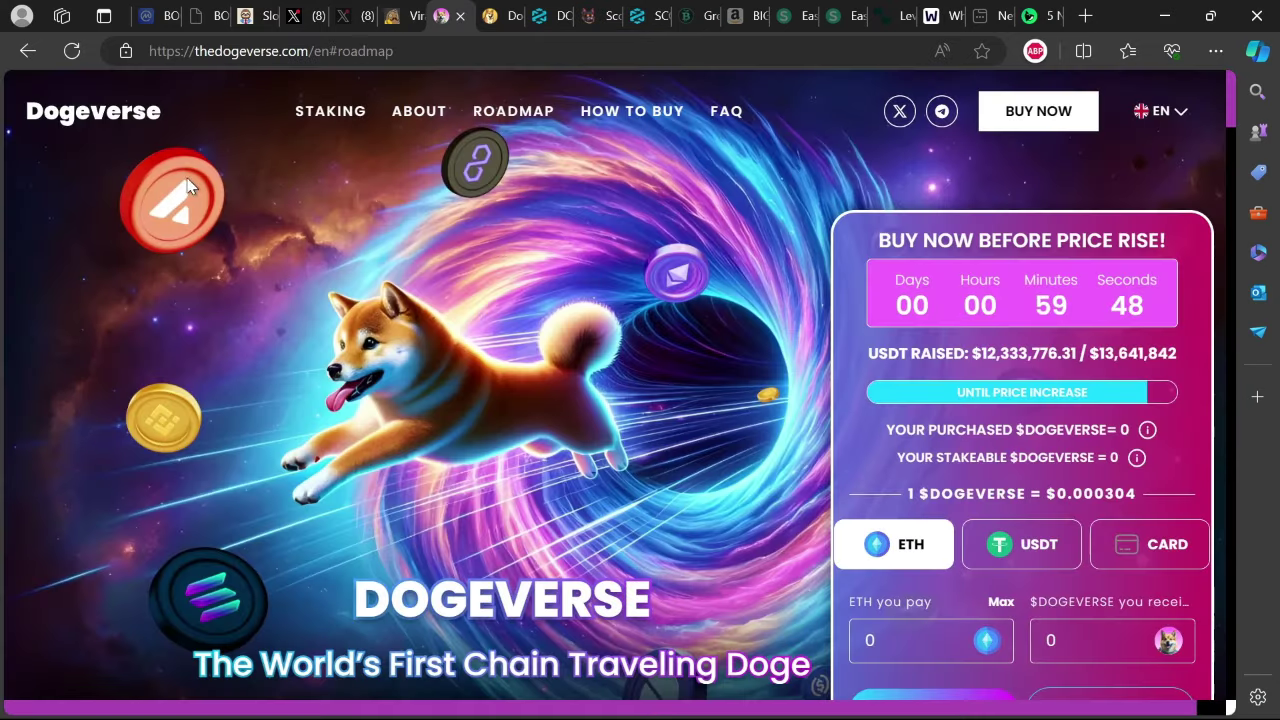
pyautogui.click(496, 16)
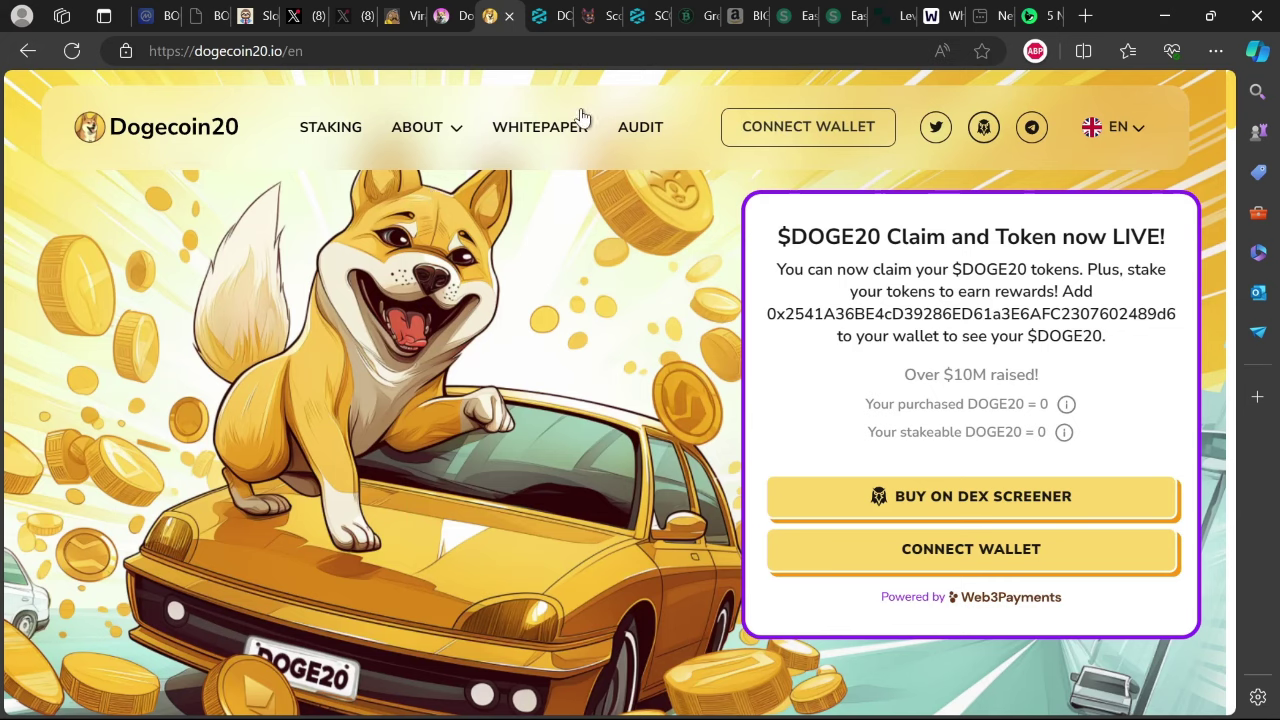
pyautogui.click(590, 12)
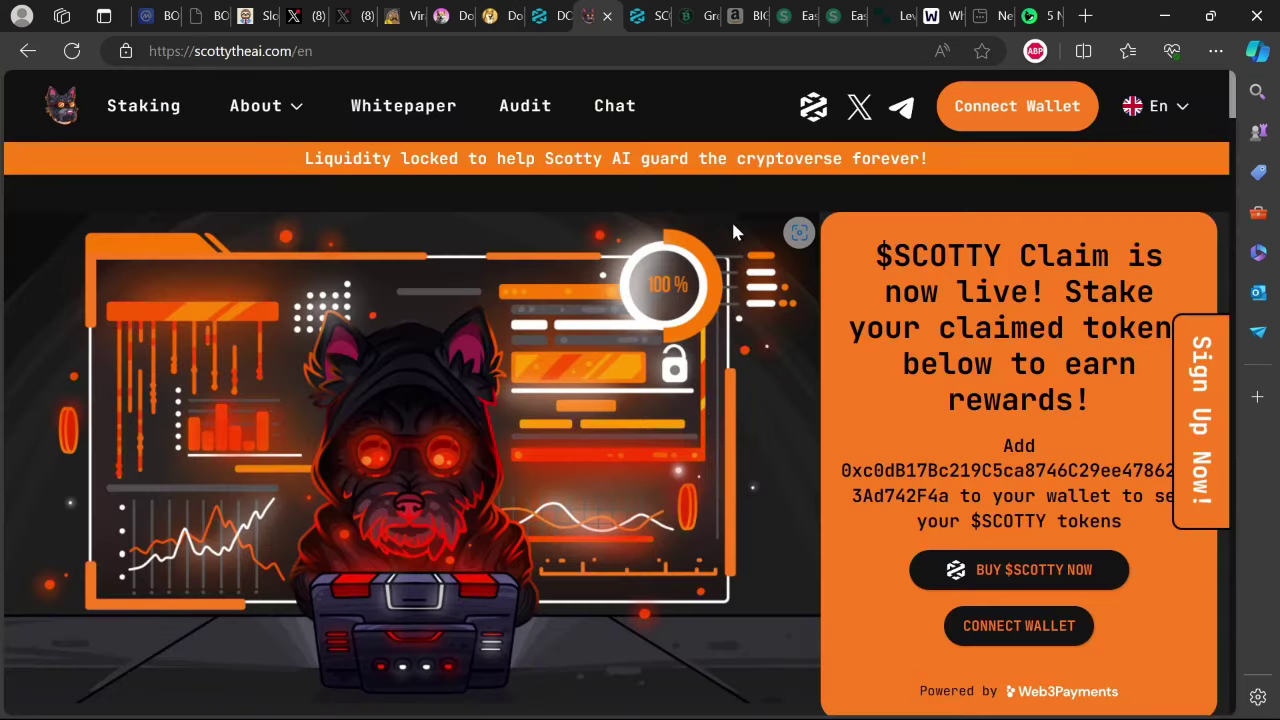
# Read the Watcher.Guru '5 New Memecoins' article and its Dogeverse pick, then return to Dogecoin20
pyautogui.click(1040, 16)
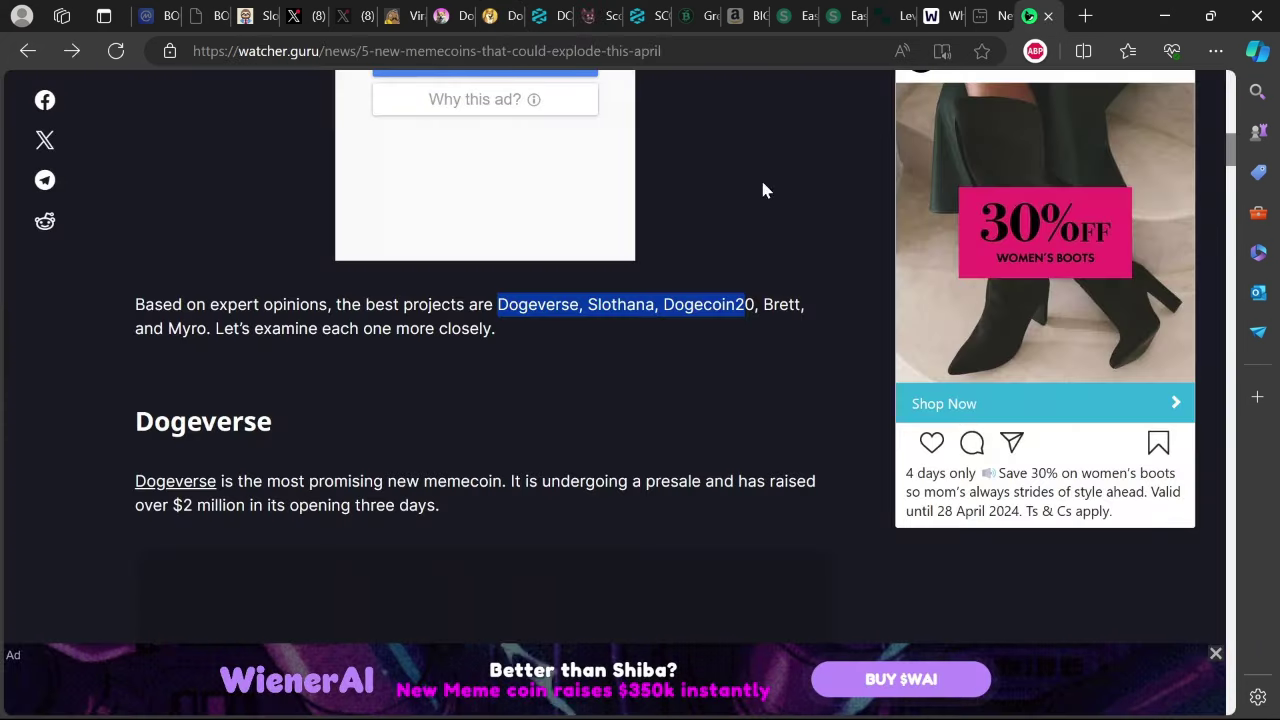
pyautogui.scroll(10, 746, 253)
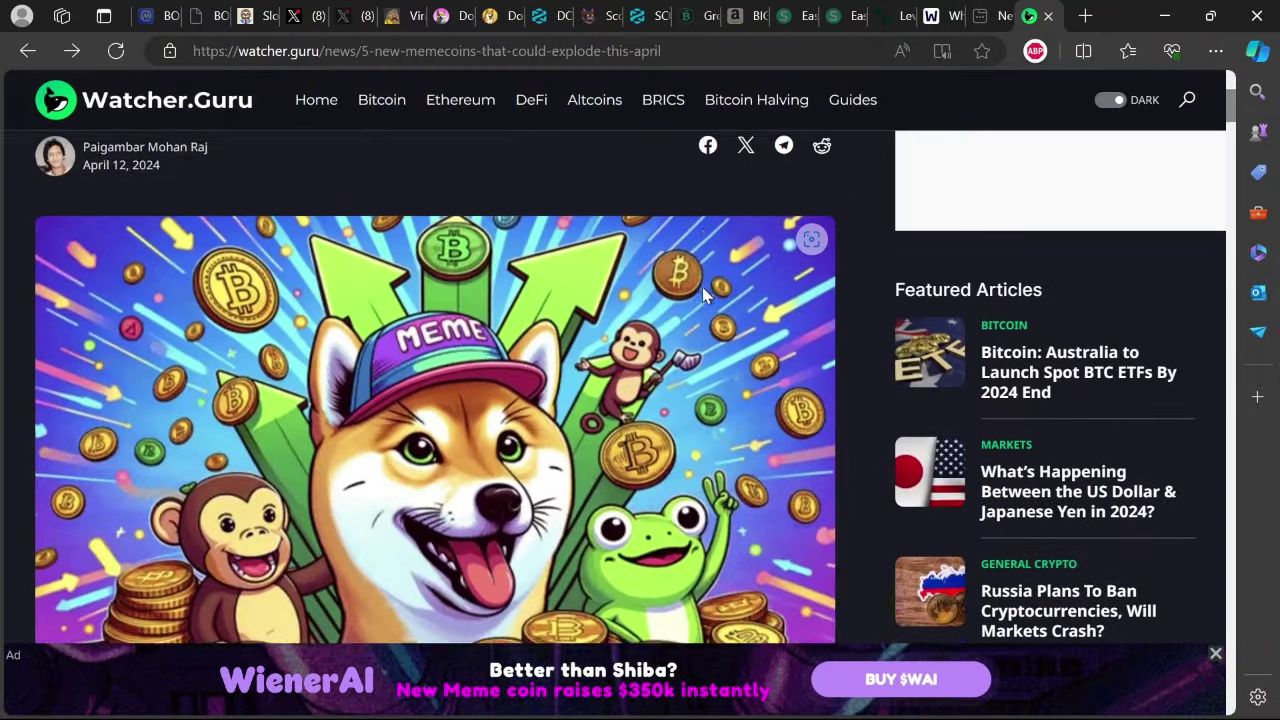
pyautogui.scroll(-1, 702, 287)
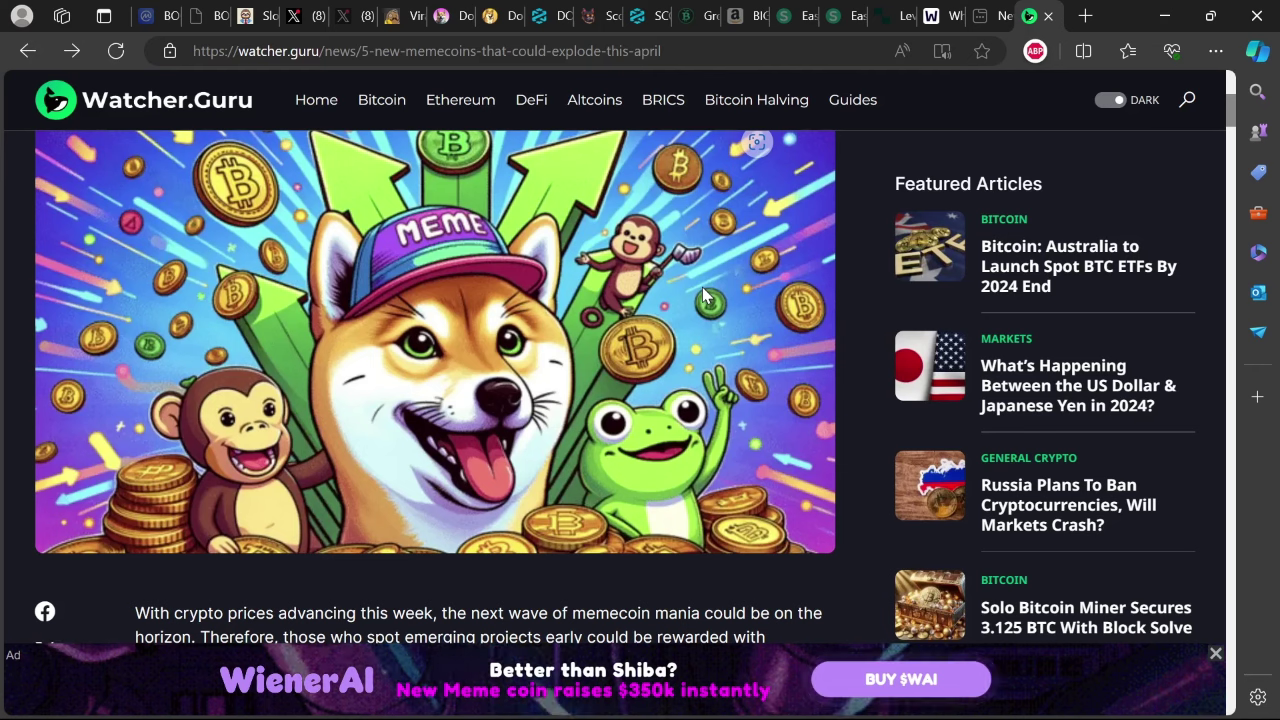
pyautogui.scroll(2, 365, 309)
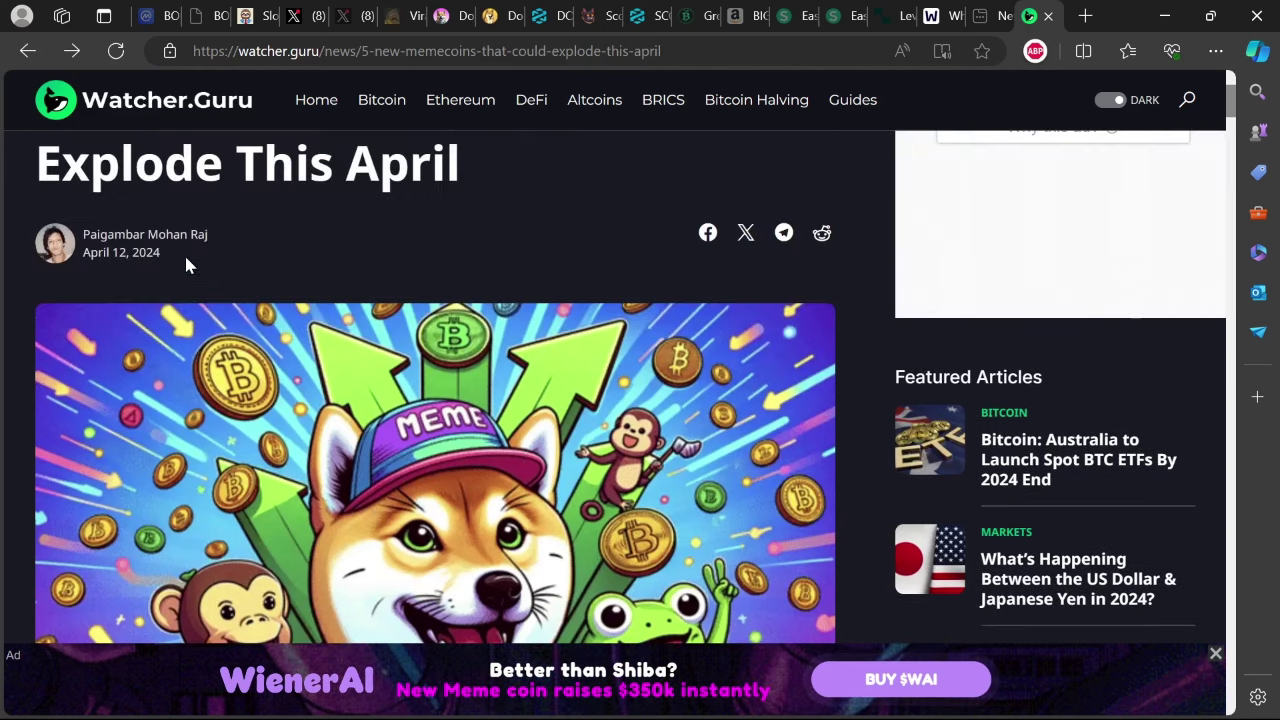
pyautogui.scroll(1, 89, 198)
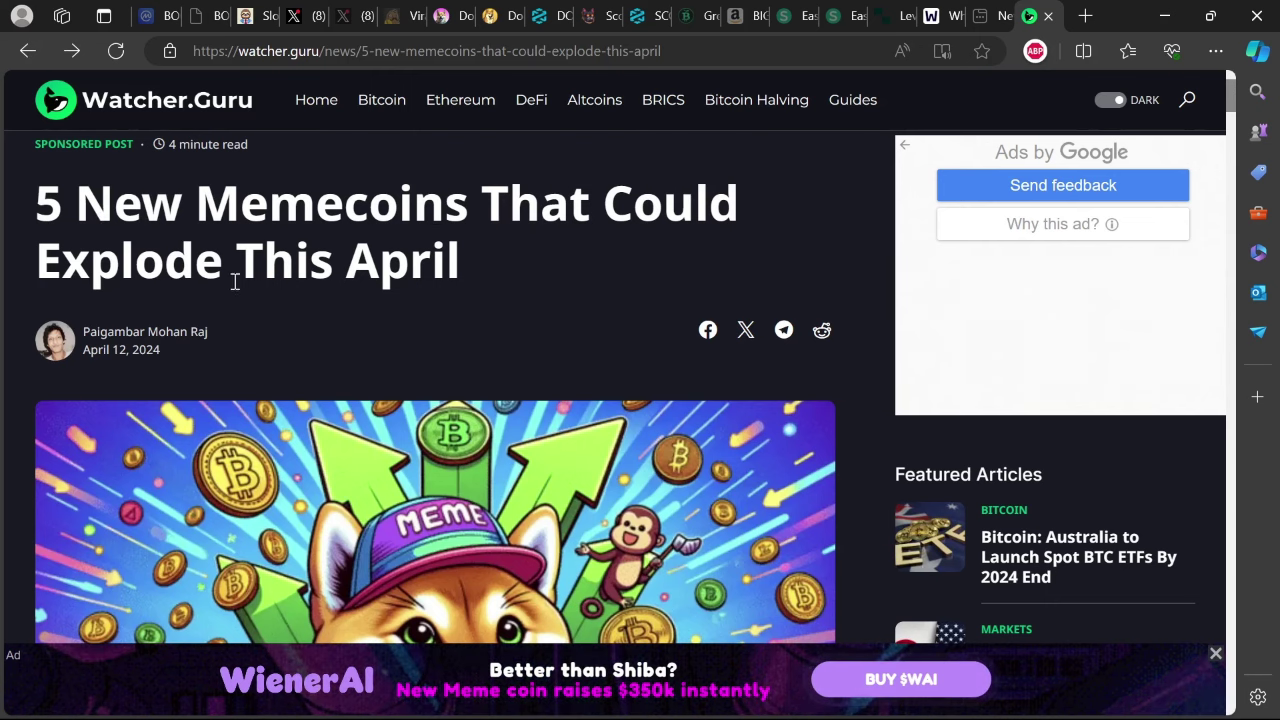
pyautogui.scroll(-12, 270, 265)
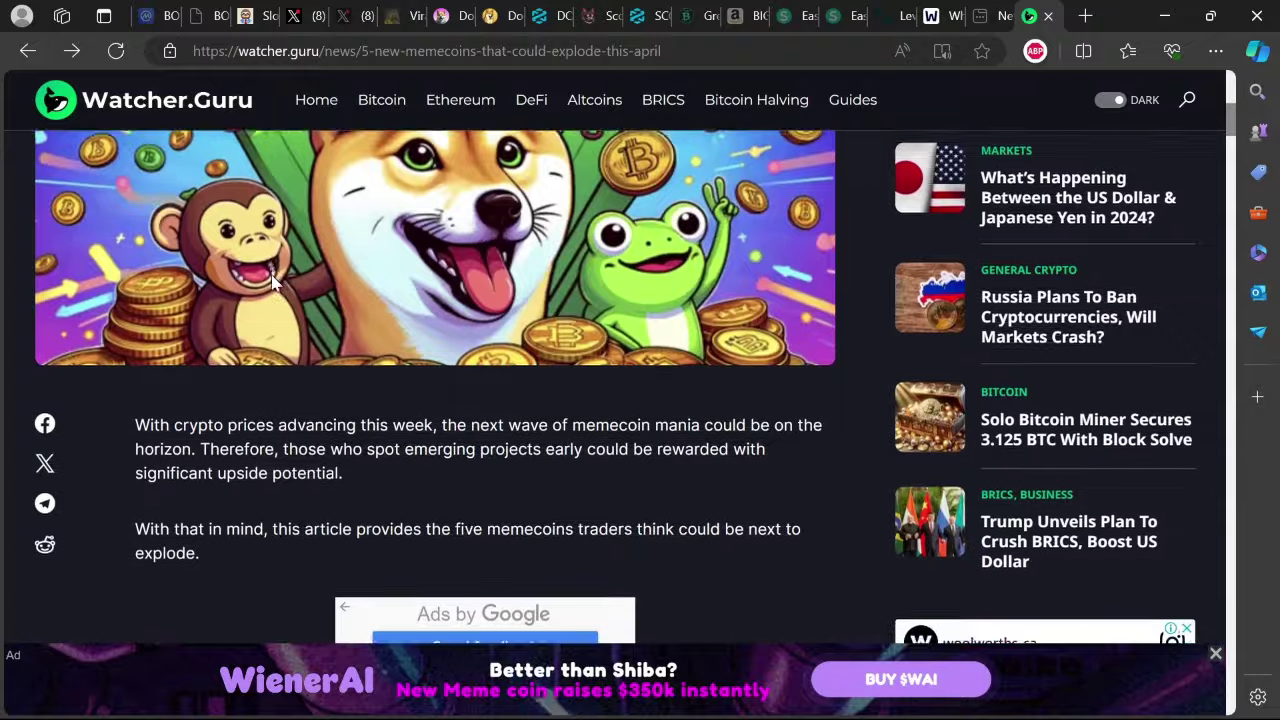
pyautogui.scroll(-1, 280, 286)
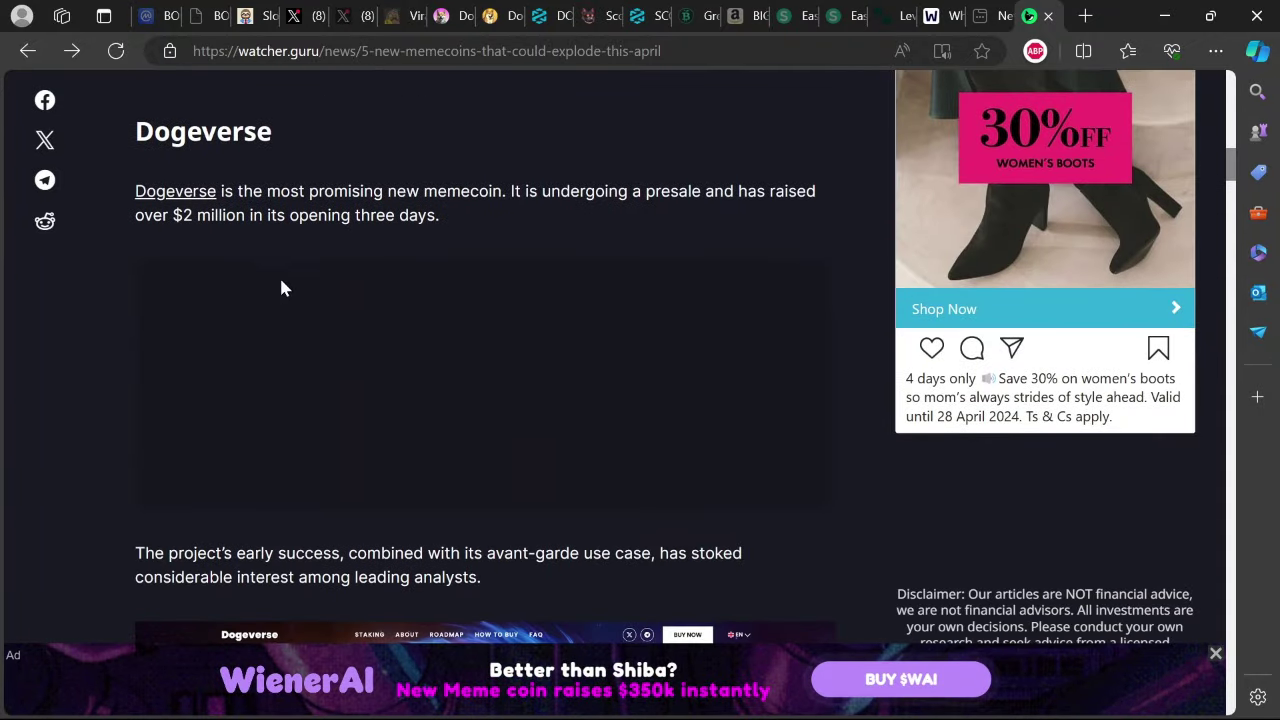
pyautogui.scroll(-3, 260, 246)
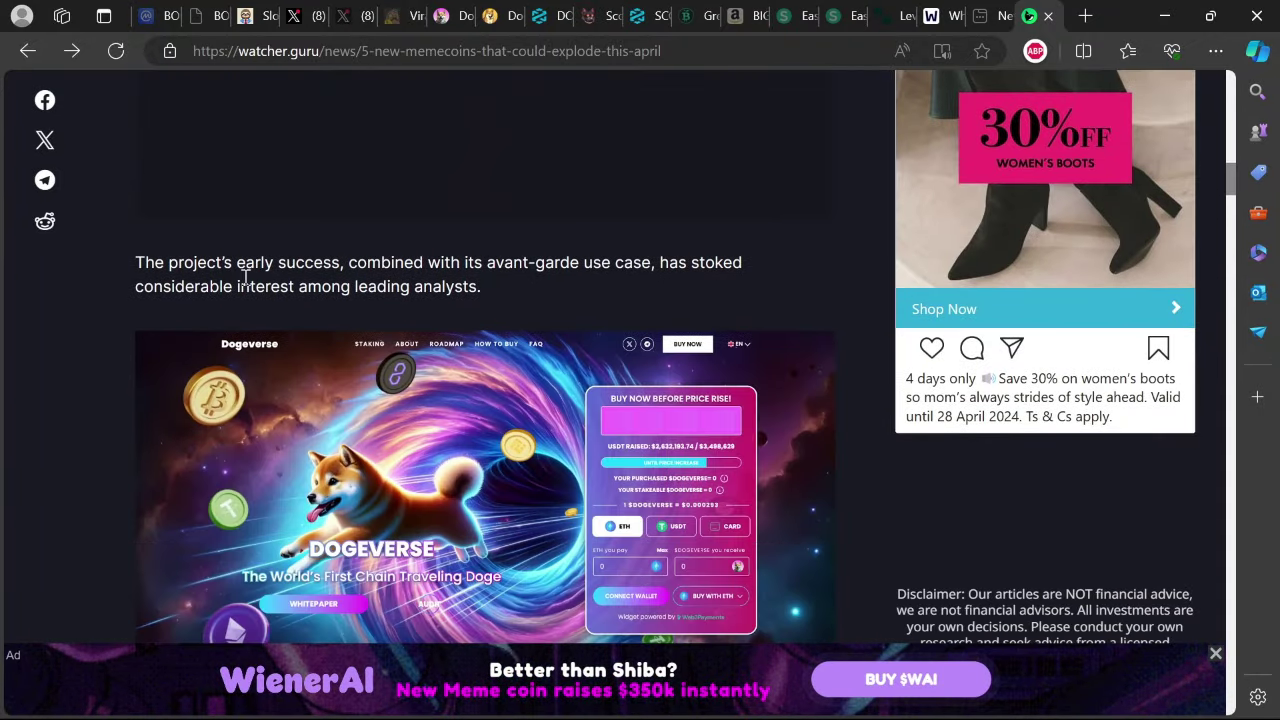
pyautogui.scroll(-3, 245, 278)
pyautogui.scroll(10, 244, 268)
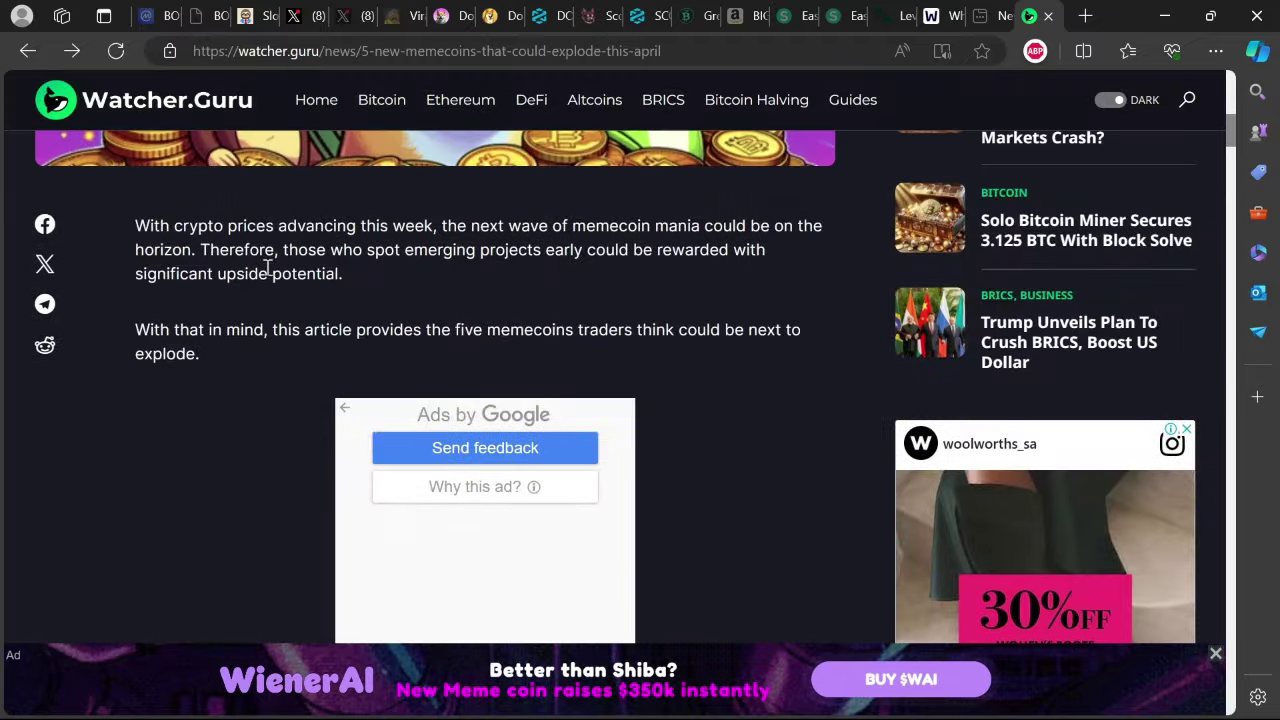
pyautogui.scroll(5, 325, 272)
pyautogui.scroll(-10, 325, 272)
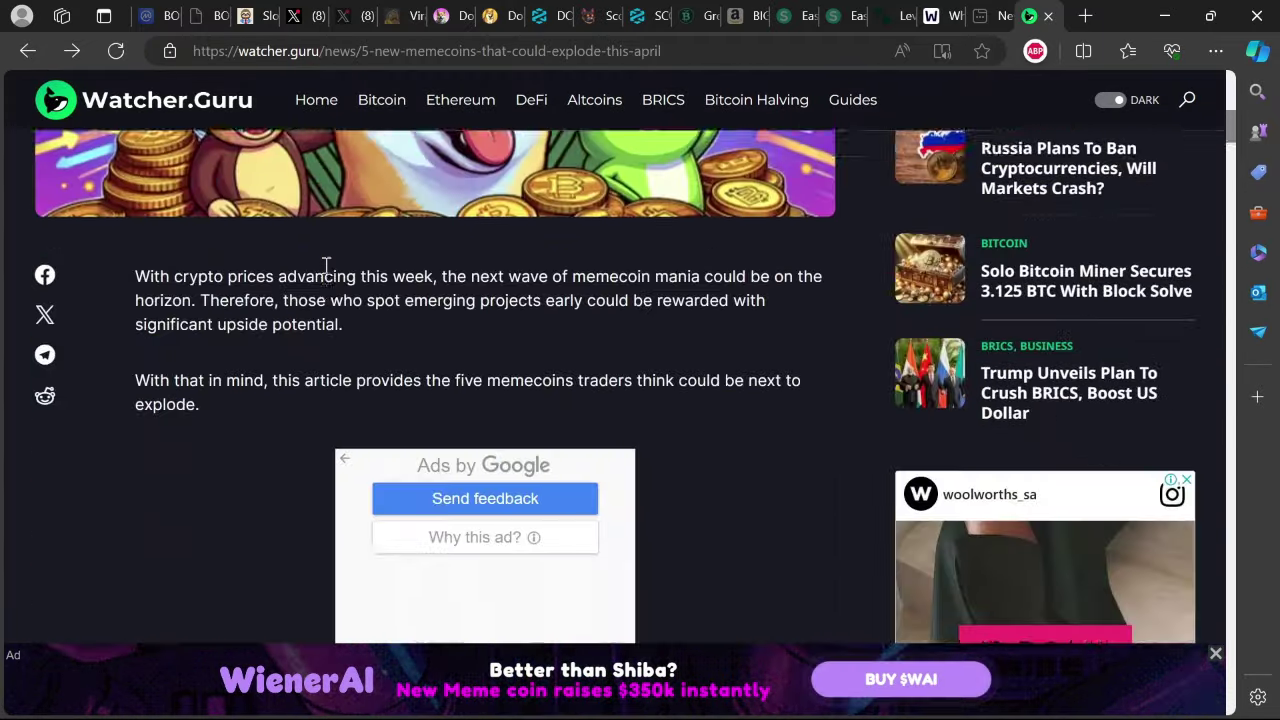
pyautogui.scroll(1, 325, 272)
pyautogui.scroll(1, 325, 272)
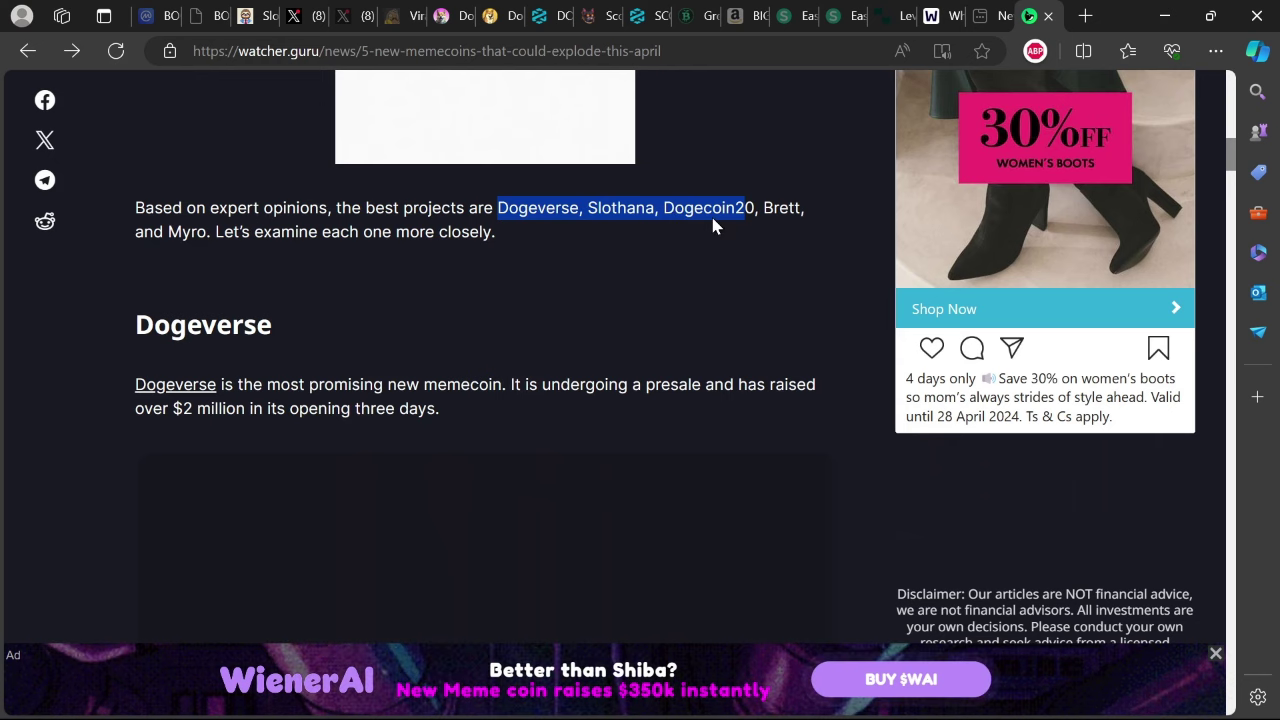
pyautogui.click(500, 16)
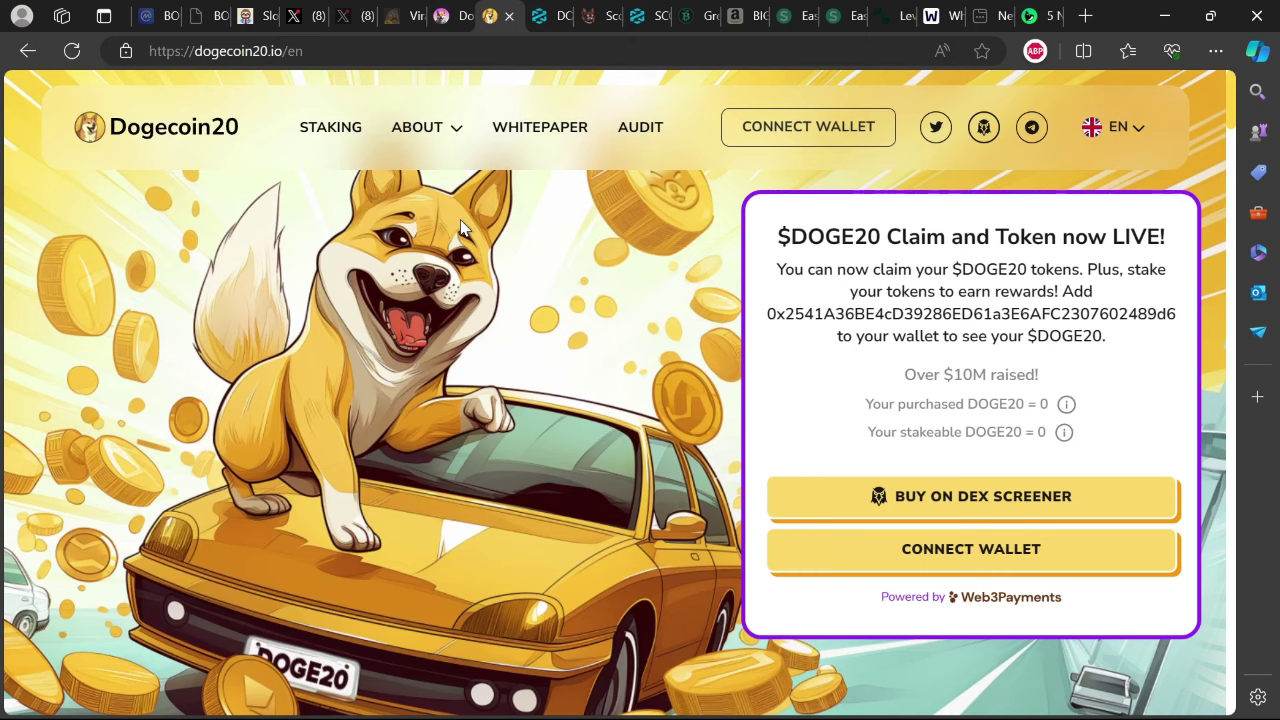
# Check the DOGE20 trade history and stats in DEXTools, then return to the Slothana site
pyautogui.click(546, 16)
pyautogui.scroll(2, 960, 380)
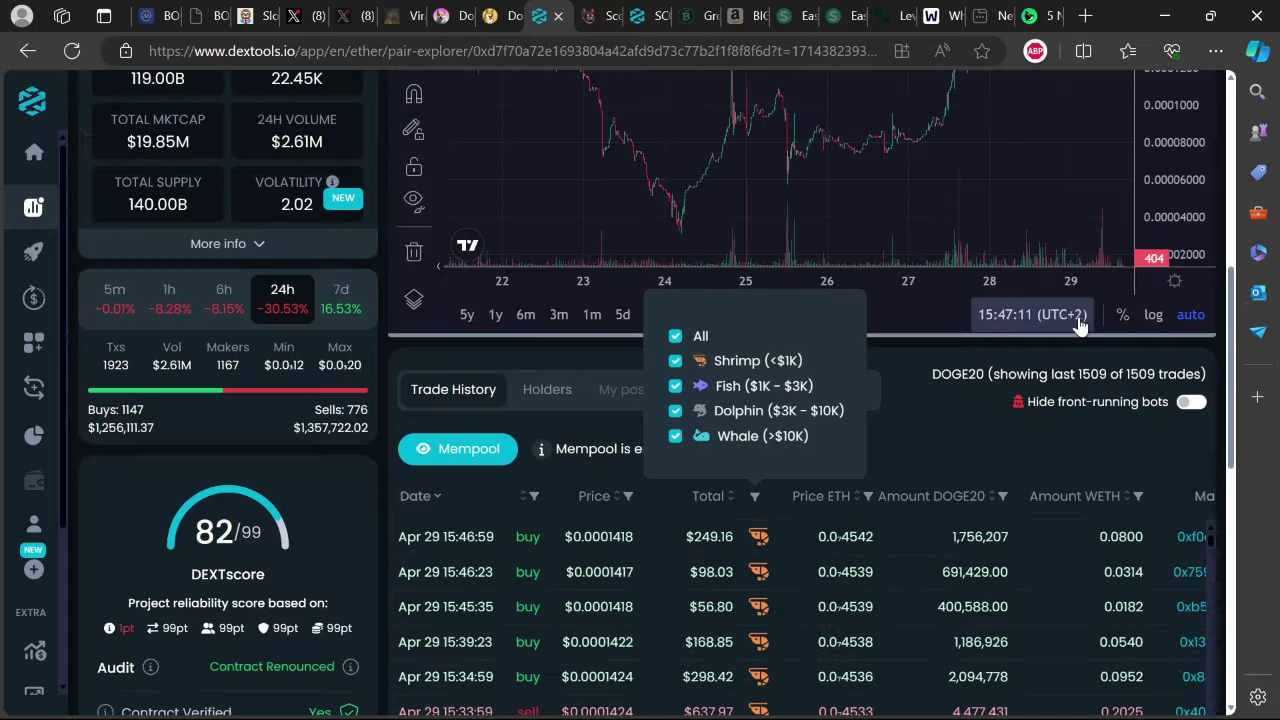
pyautogui.scroll(-1, 960, 395)
pyautogui.scroll(-2, 945, 380)
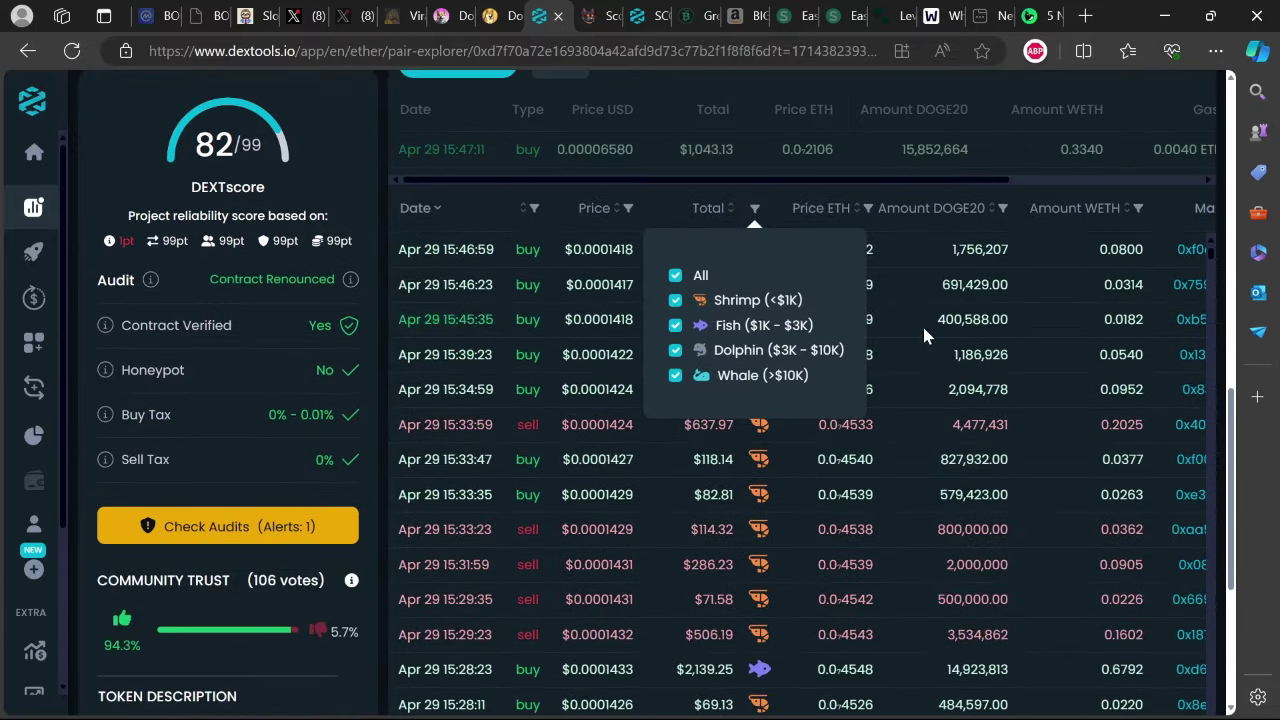
pyautogui.scroll(1, 860, 195)
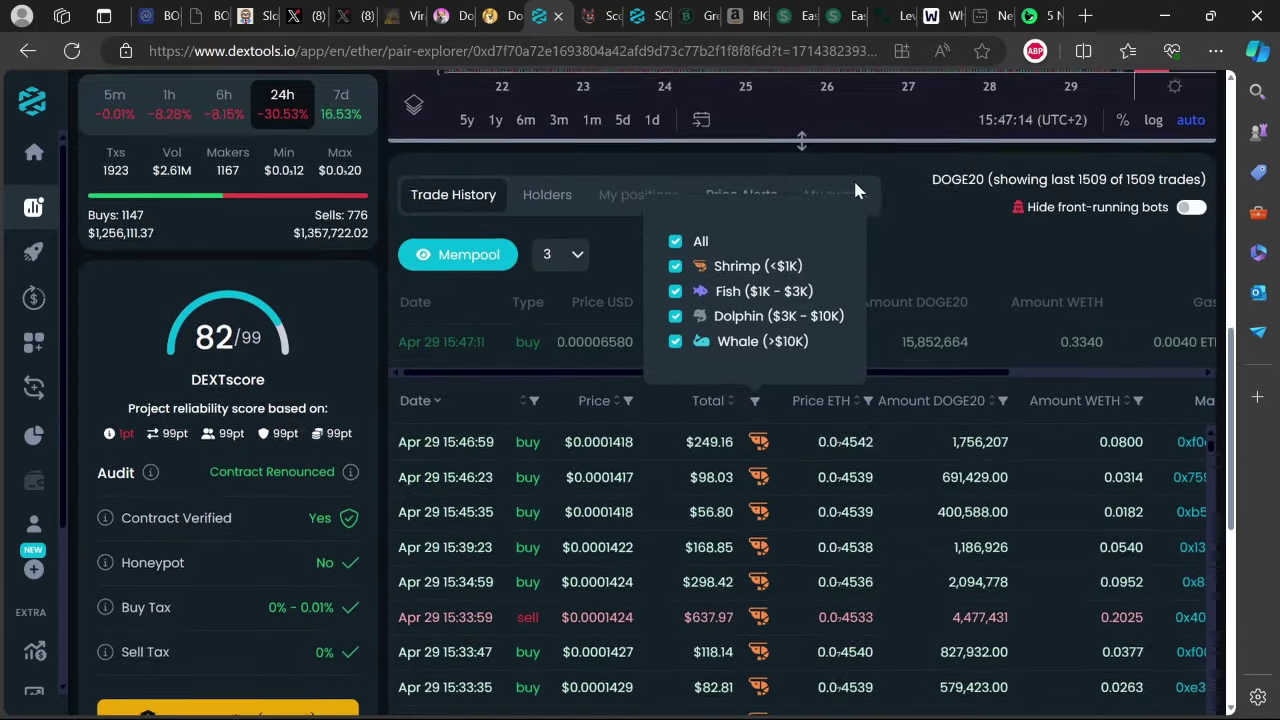
pyautogui.click(957, 264)
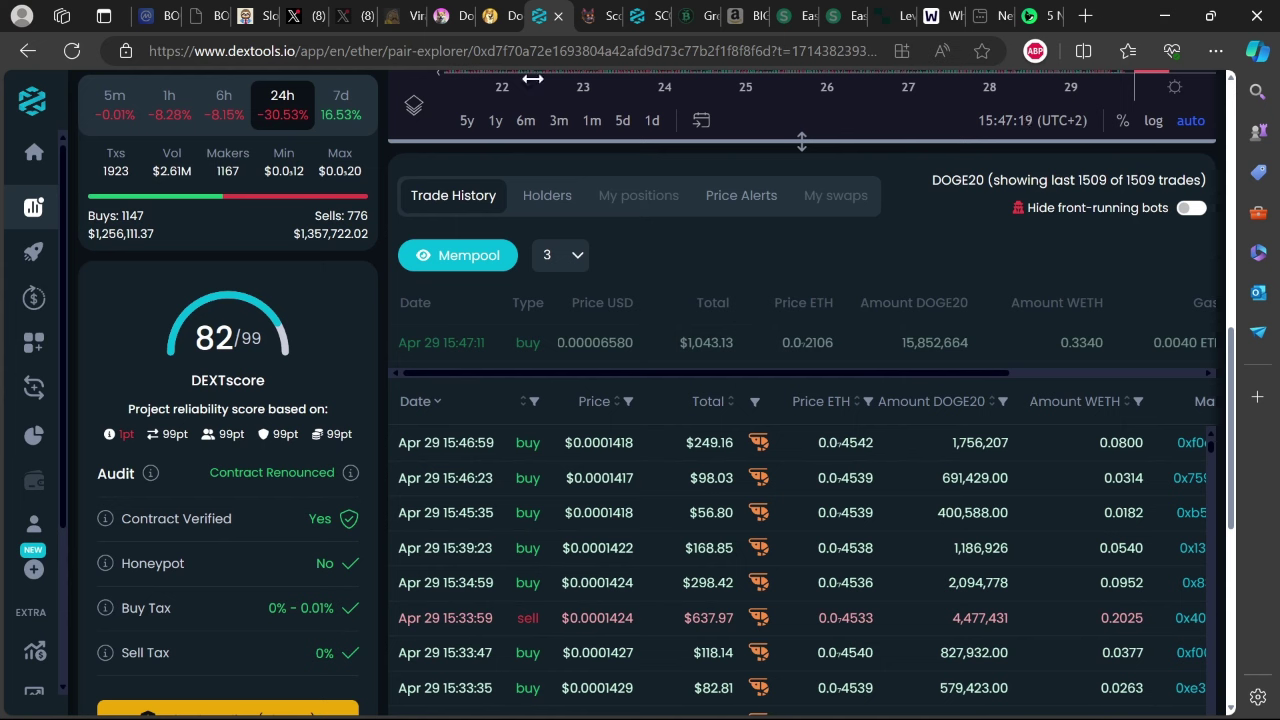
pyautogui.click(262, 12)
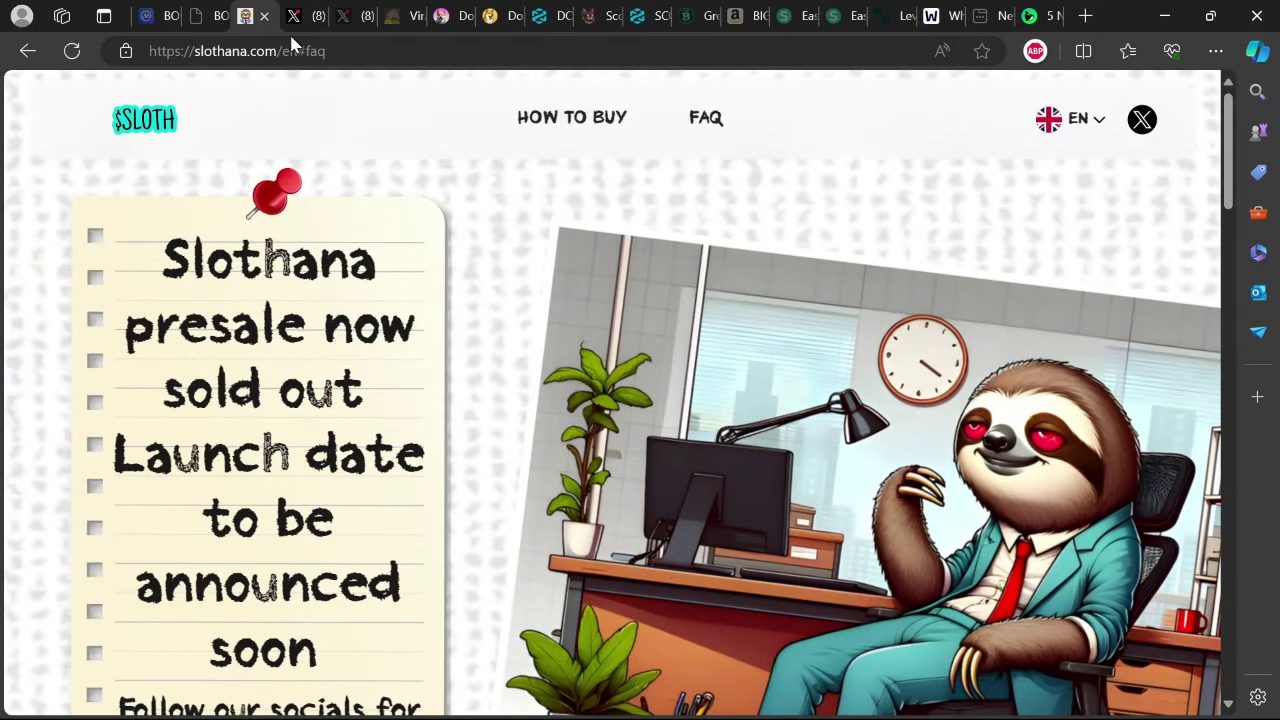
# Browse SlothanaCoin's X feed, ending on the pinned Apr 28 final-presale-day post
pyautogui.click(291, 18)
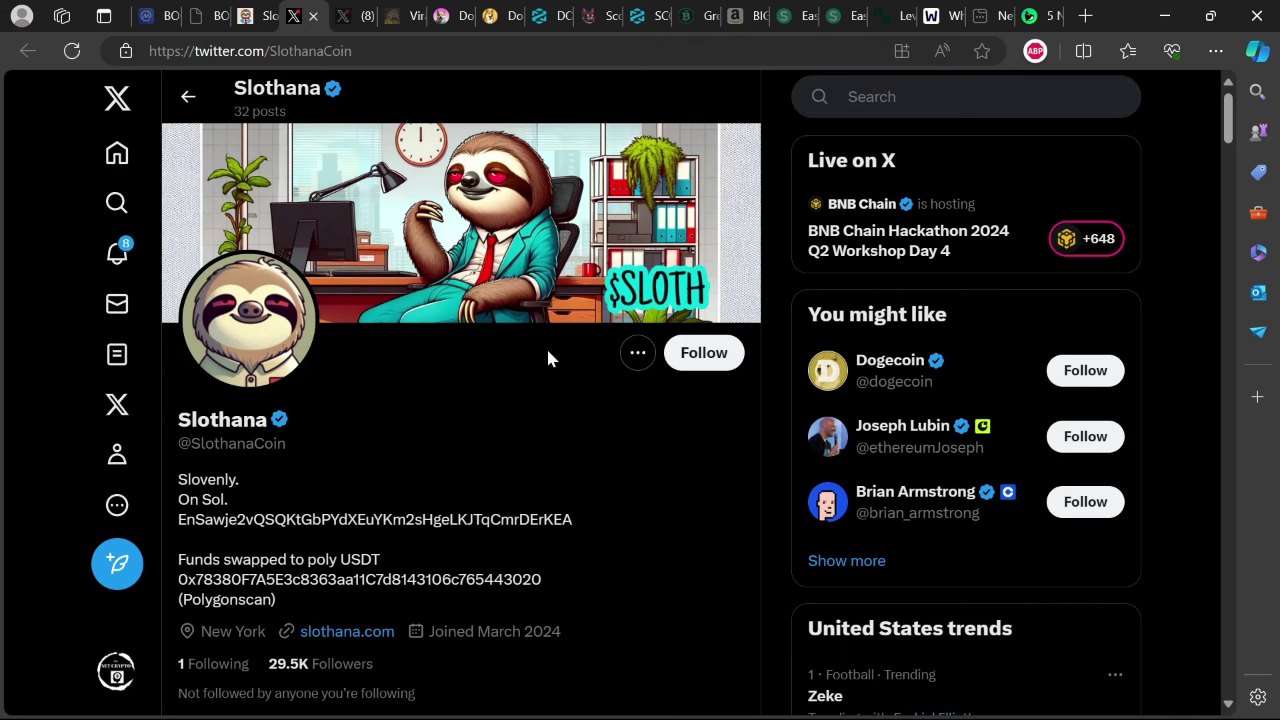
pyautogui.scroll(-3, 581, 480)
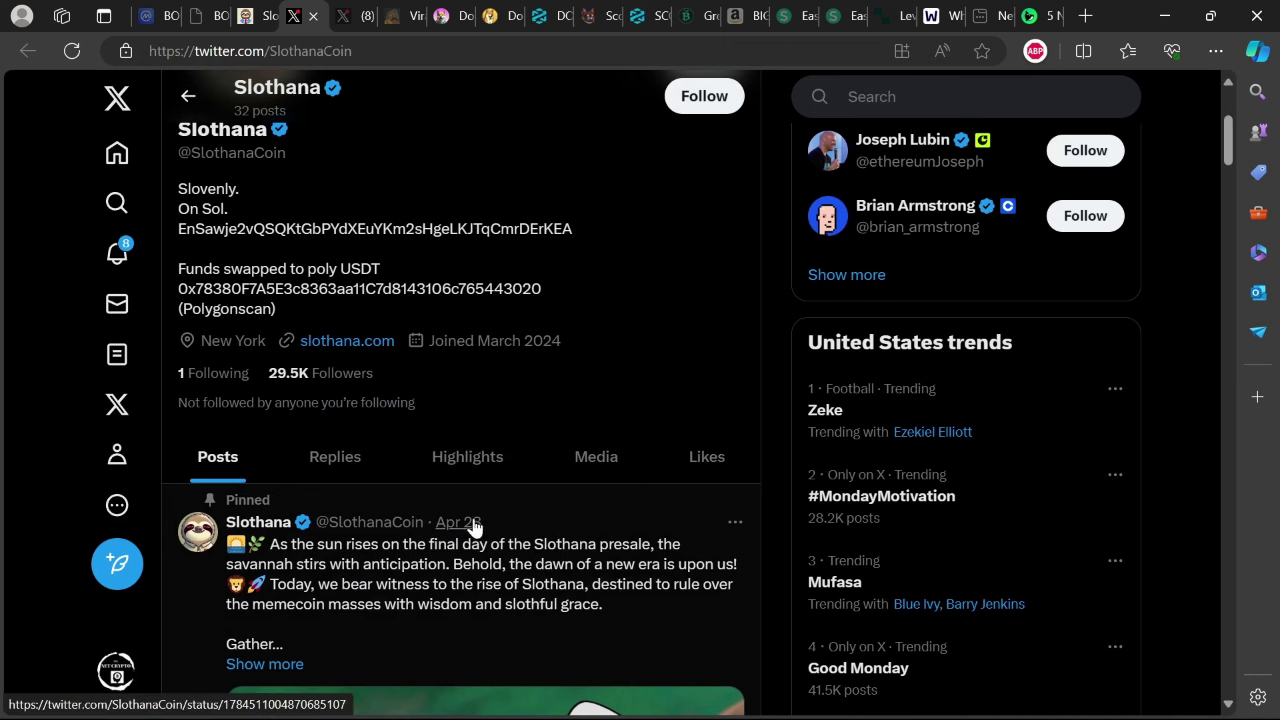
pyautogui.scroll(-1, 500, 509)
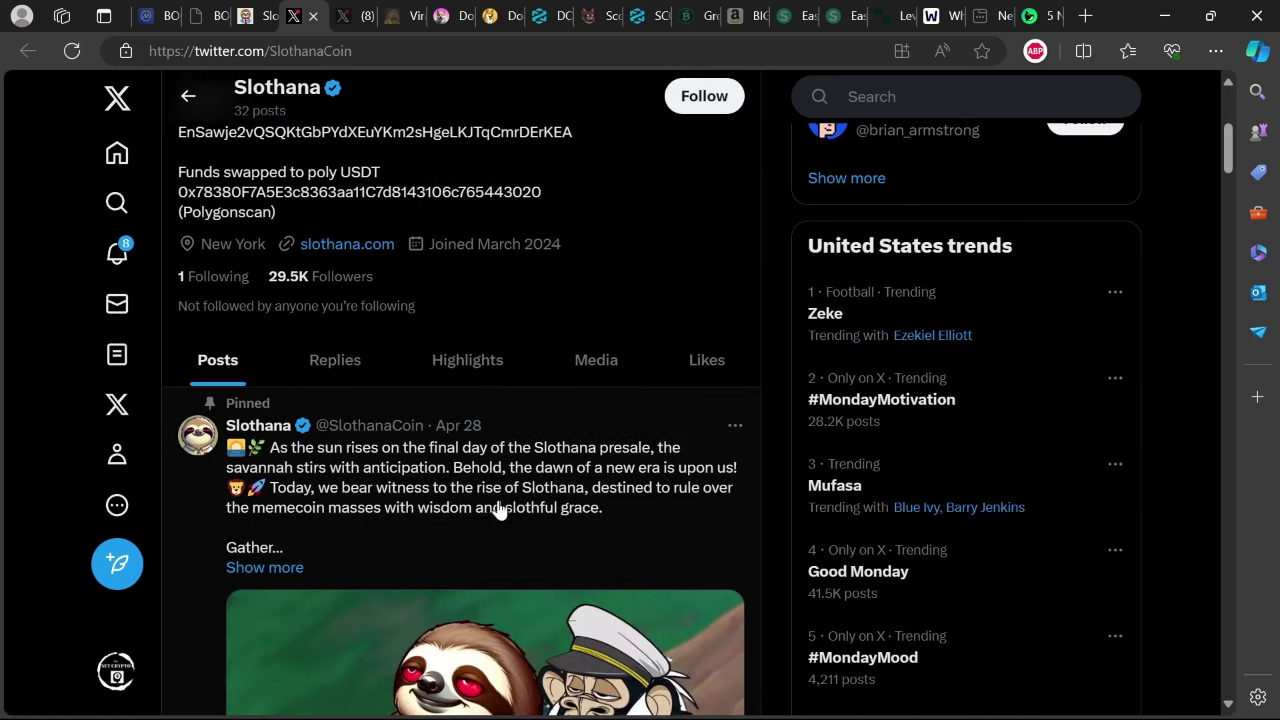
pyautogui.scroll(-2, 457, 480)
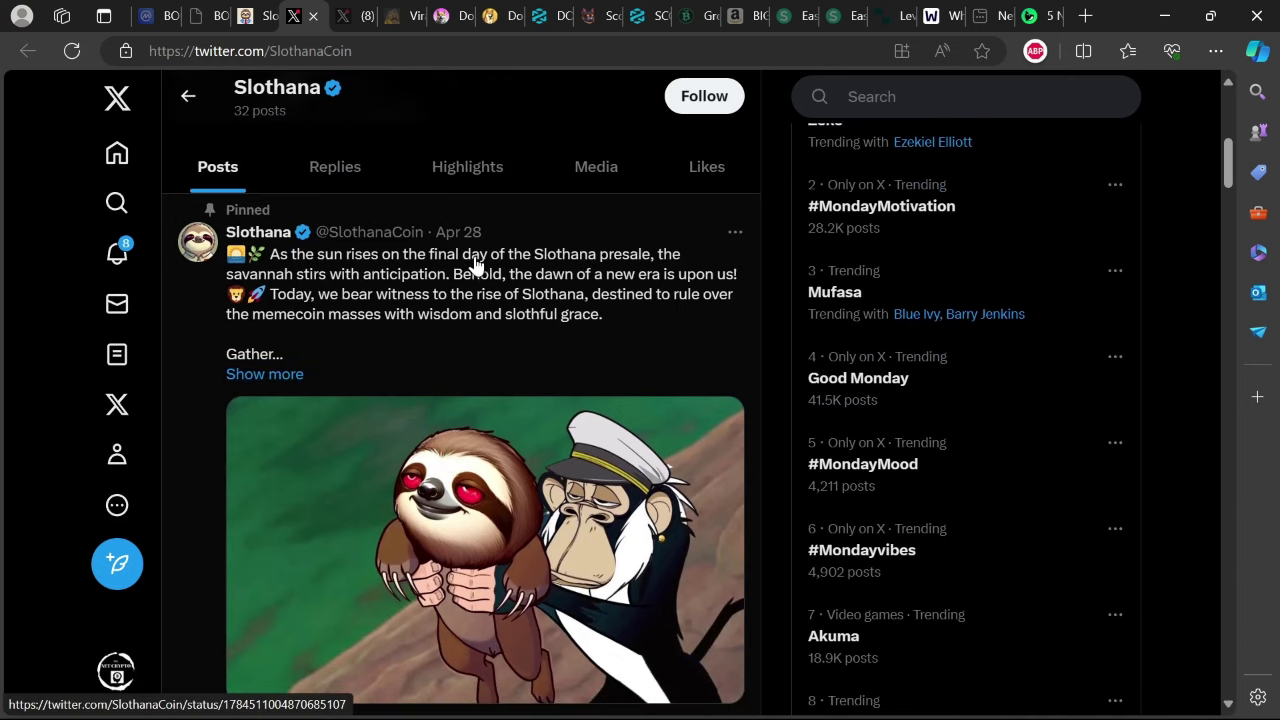
pyautogui.scroll(-3, 540, 275)
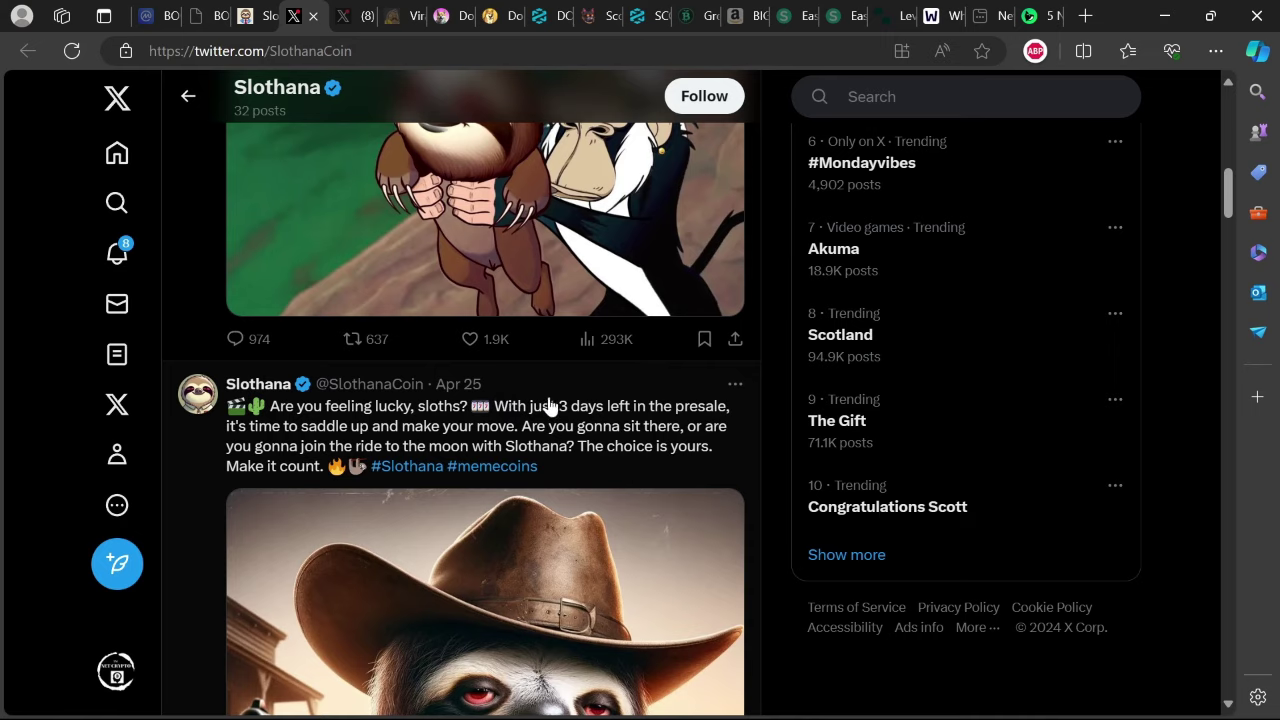
pyautogui.scroll(3, 548, 405)
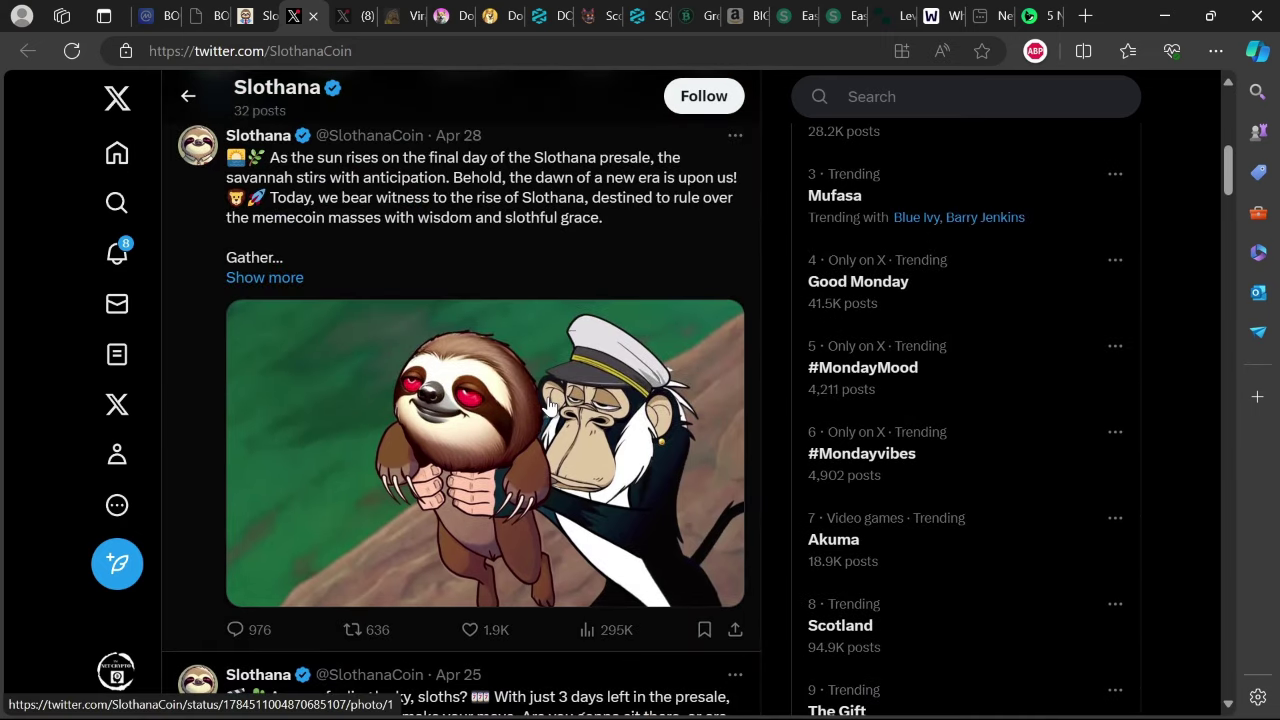
pyautogui.scroll(1, 548, 405)
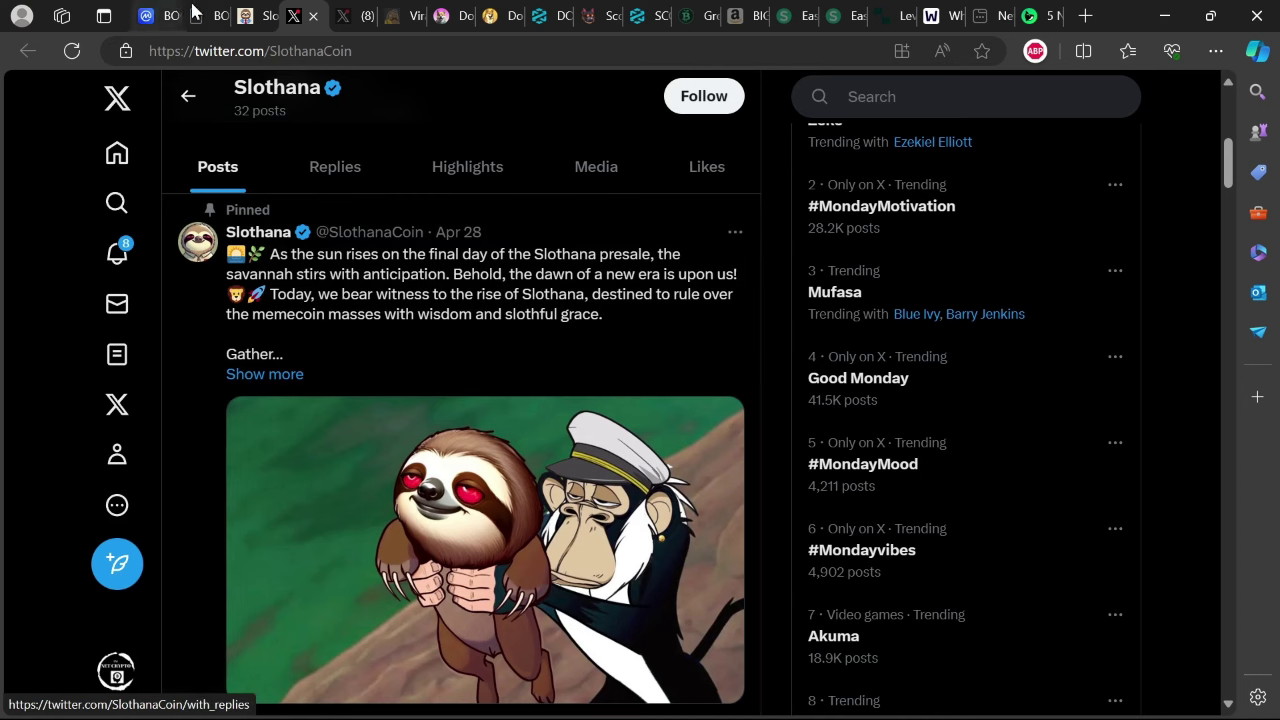
# Scroll the Slothana FAQ page down and back up to its 'presale sold out, launch date soon' notice
pyautogui.click(250, 14)
pyautogui.scroll(-1, 908, 484)
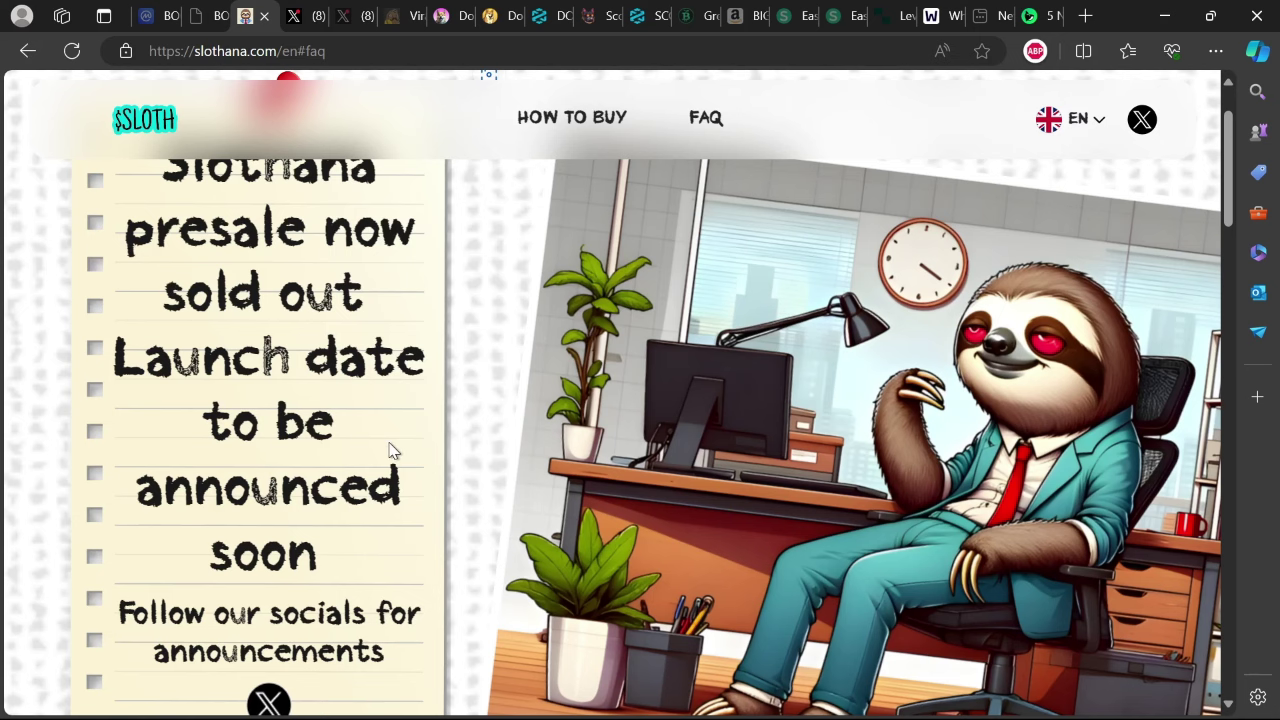
pyautogui.scroll(-2, 391, 449)
pyautogui.scroll(-3, 391, 449)
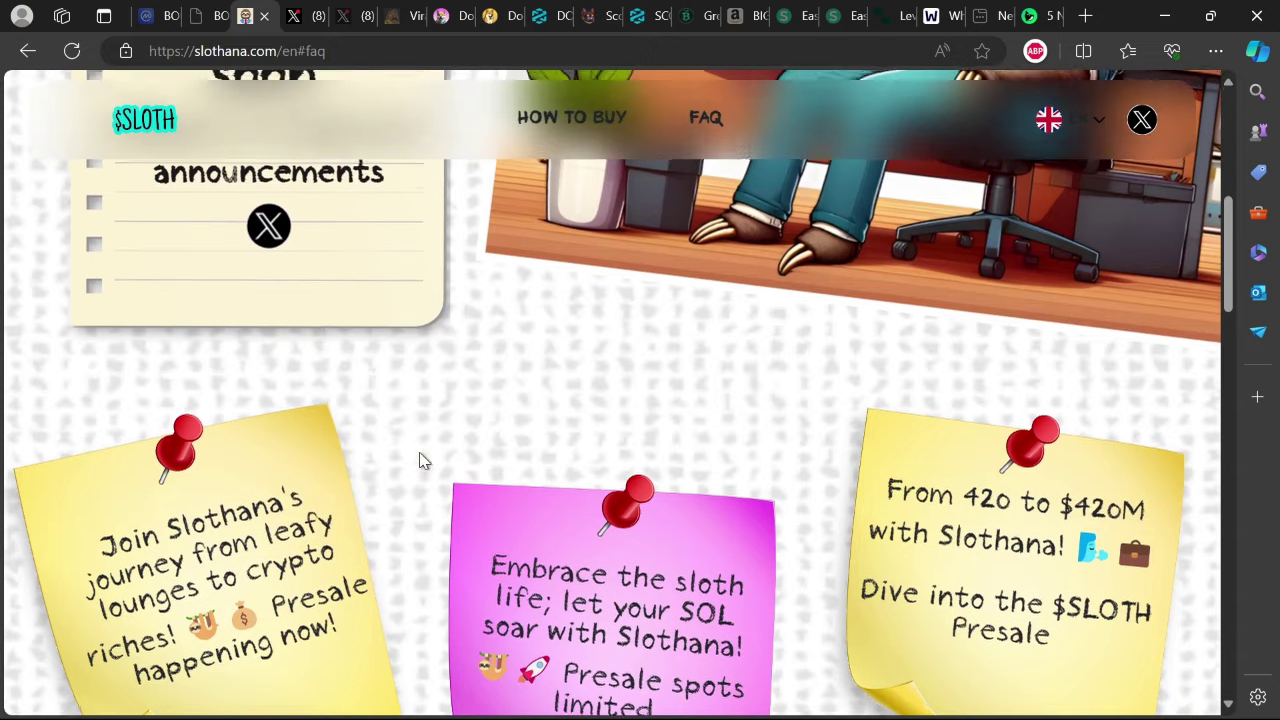
pyautogui.scroll(5, 422, 460)
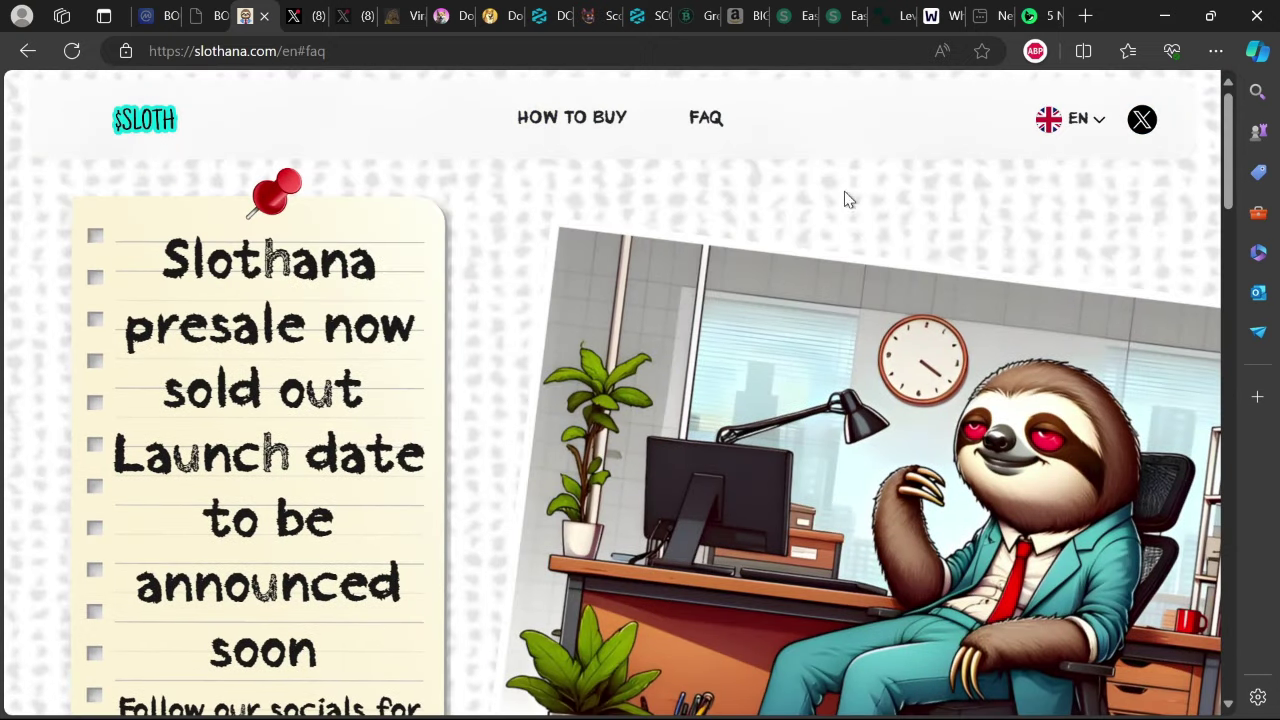
# Show the Miro board with steps Presale Launch, Market via news sites and YouTubers, Launch AIRDROP
pyautogui.click(935, 18)
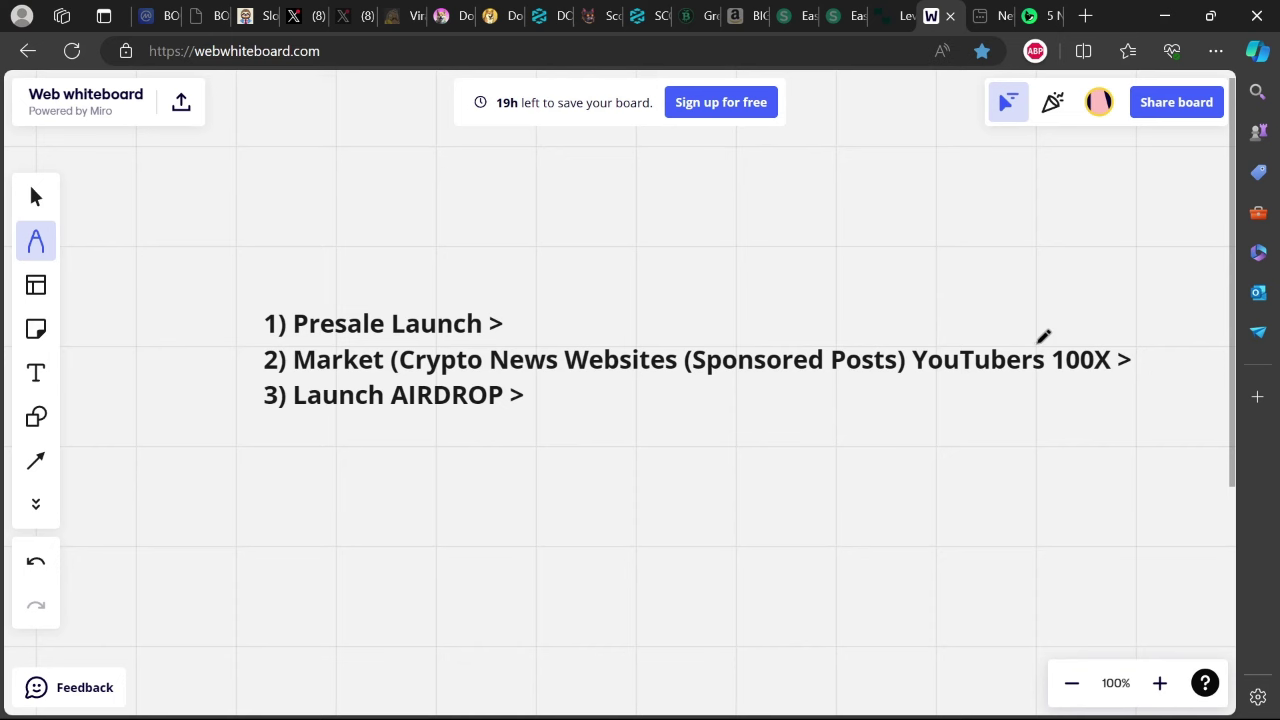
pyautogui.click(500, 16)
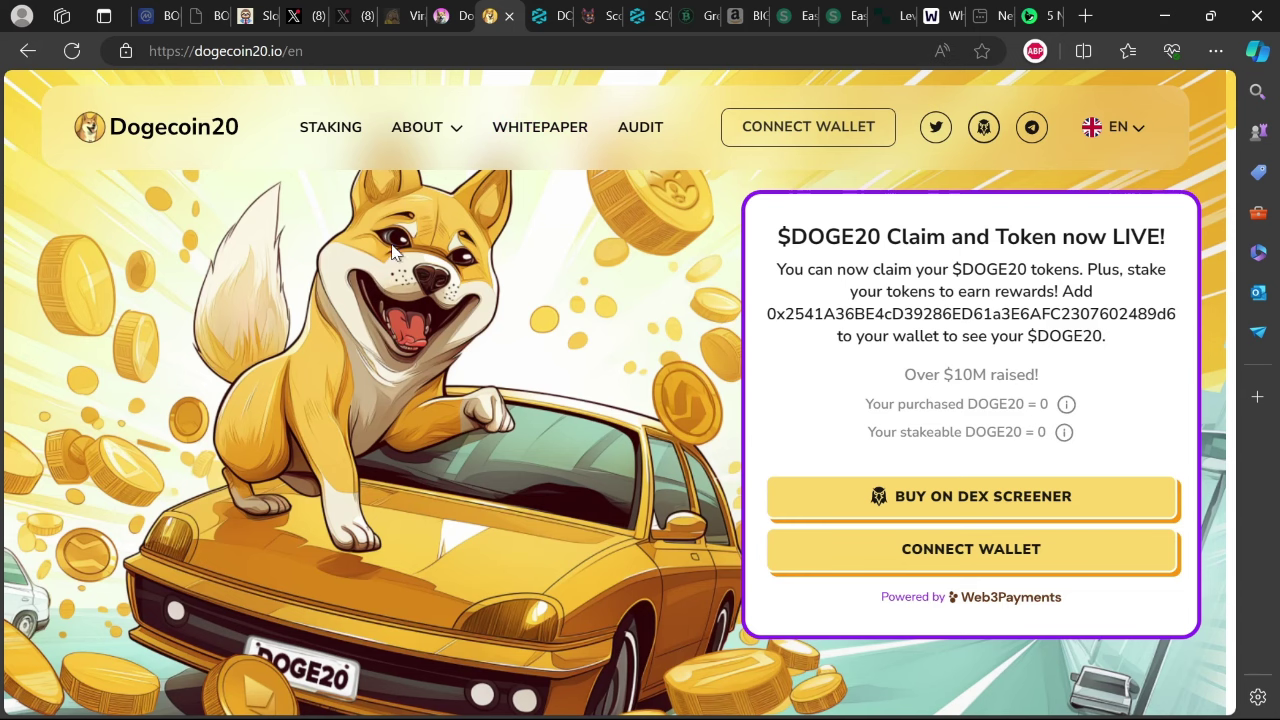
pyautogui.click(448, 10)
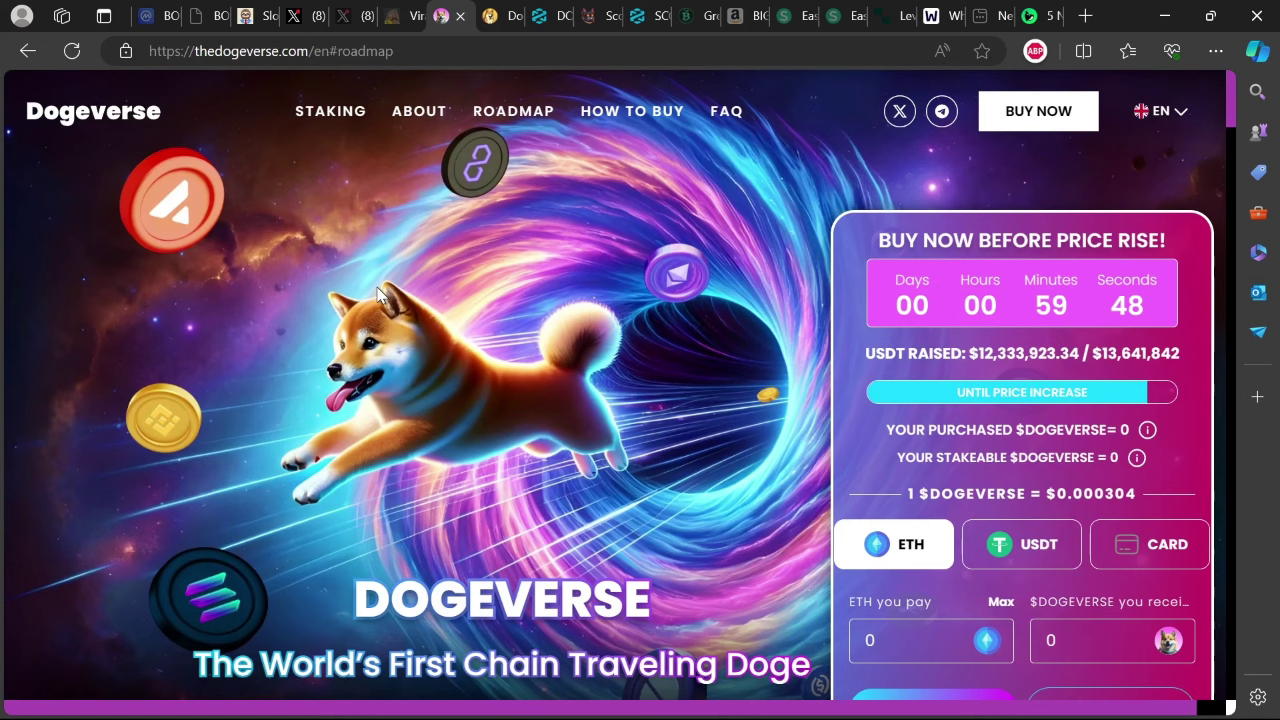
pyautogui.click(931, 17)
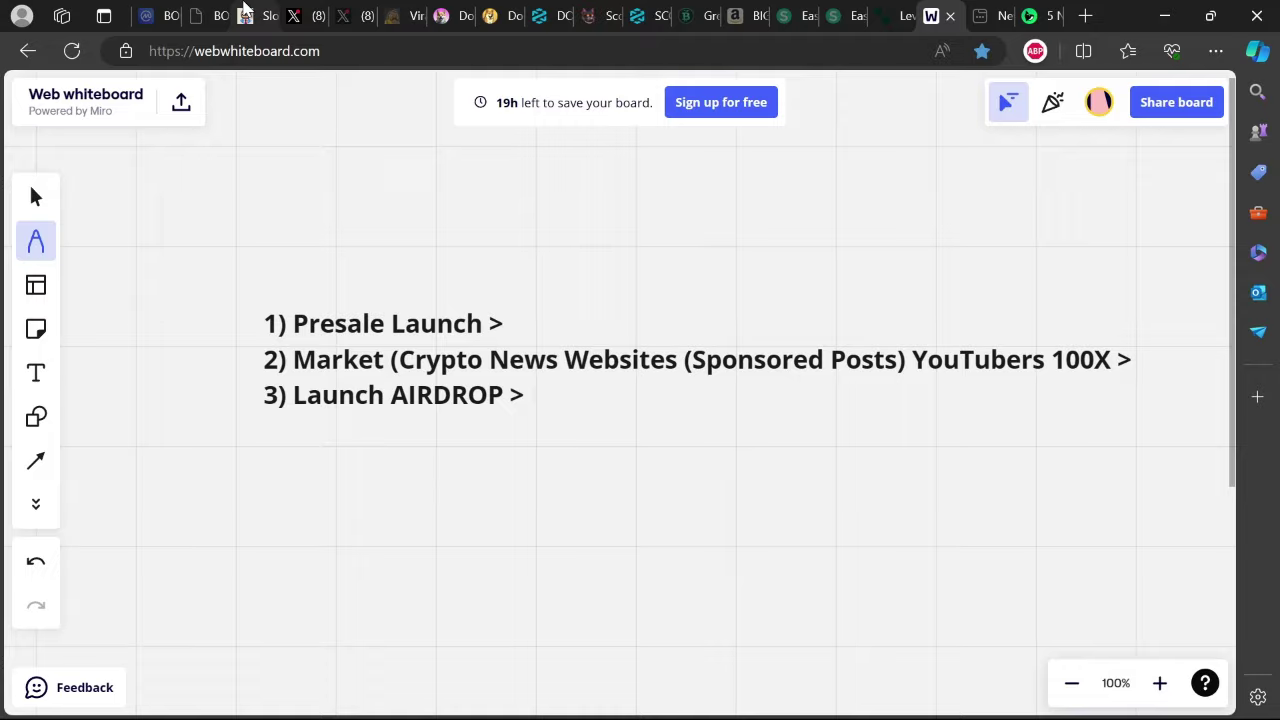
pyautogui.click(248, 15)
pyautogui.scroll(-2, 280, 400)
pyautogui.scroll(2, 287, 404)
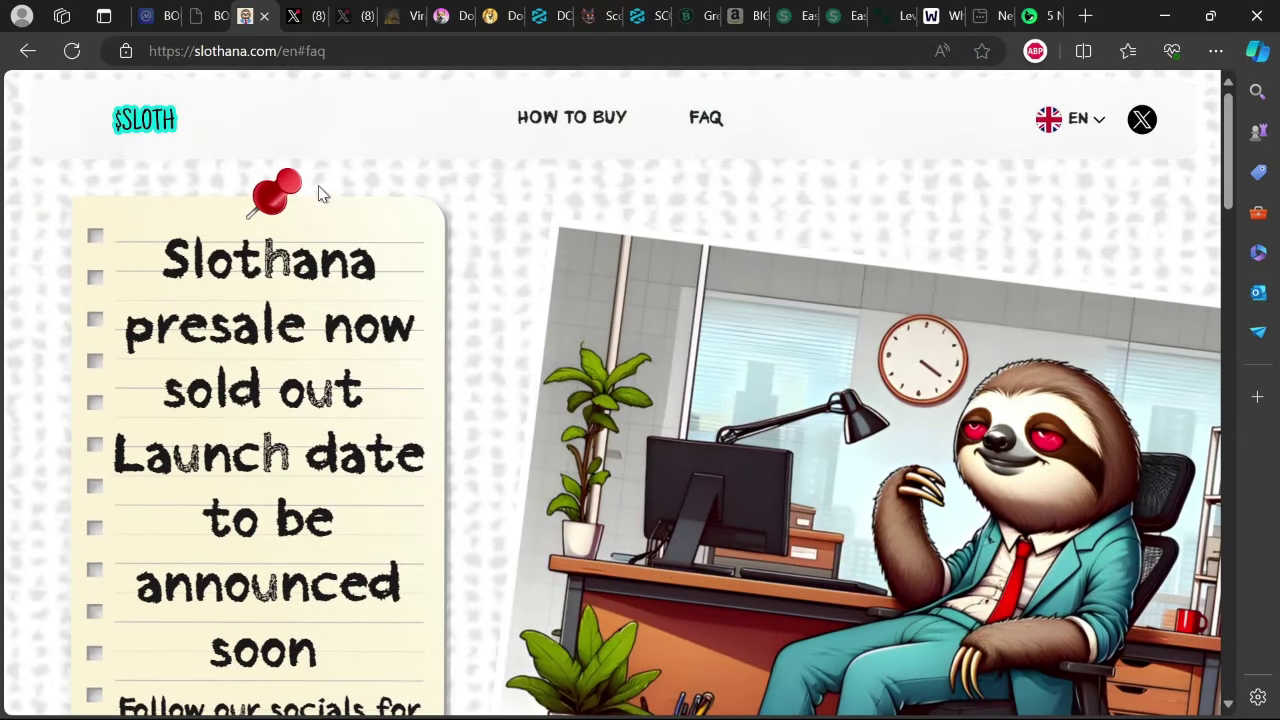
pyautogui.click(931, 14)
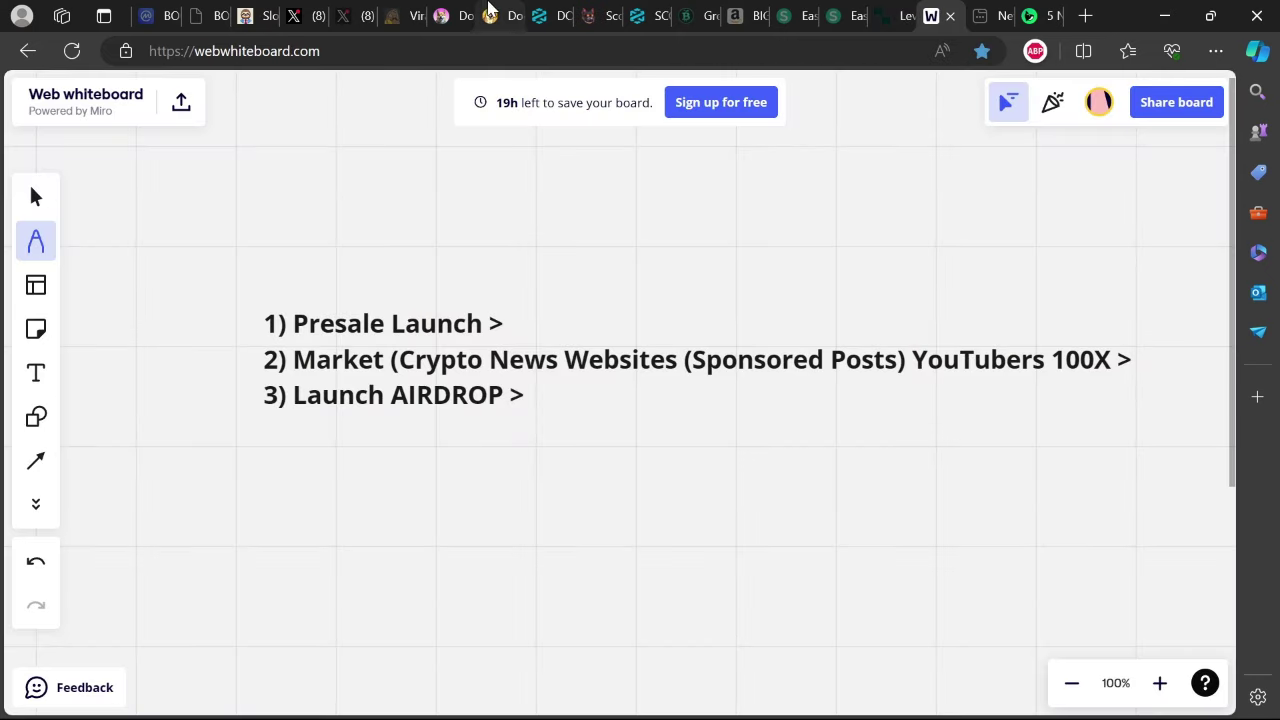
pyautogui.click(489, 15)
pyautogui.click(441, 15)
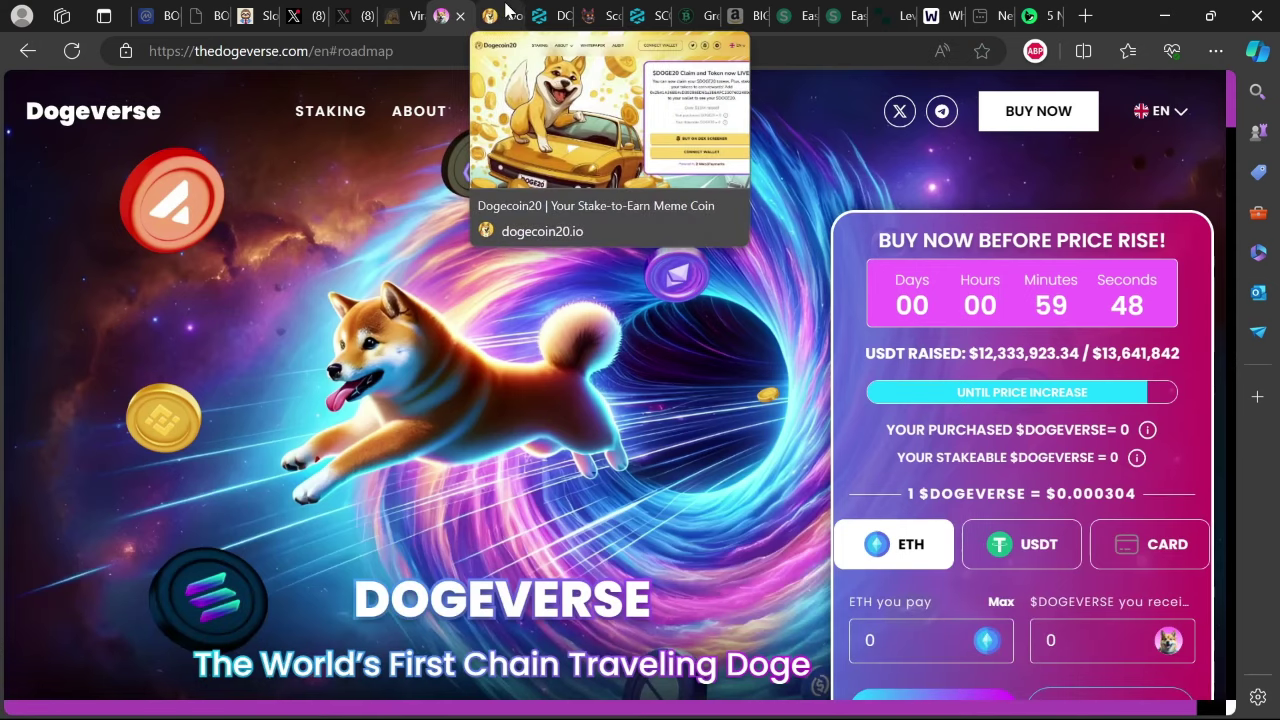
pyautogui.click(933, 16)
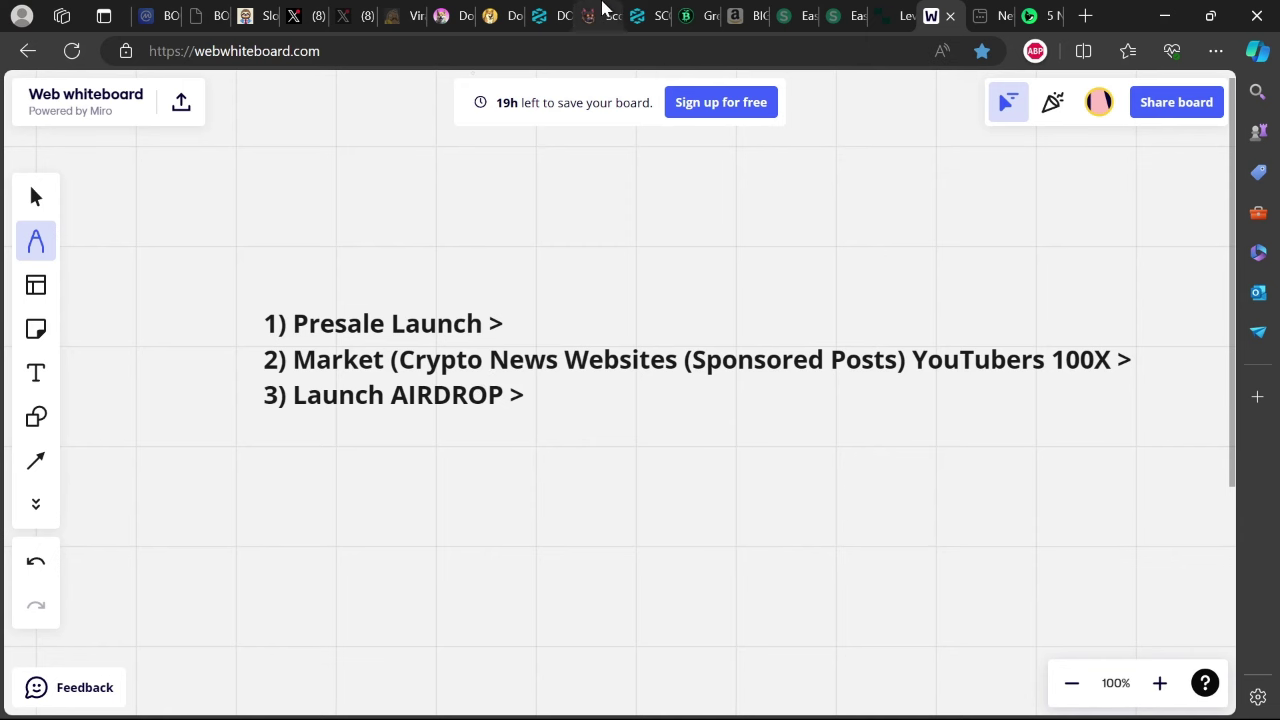
pyautogui.click(600, 12)
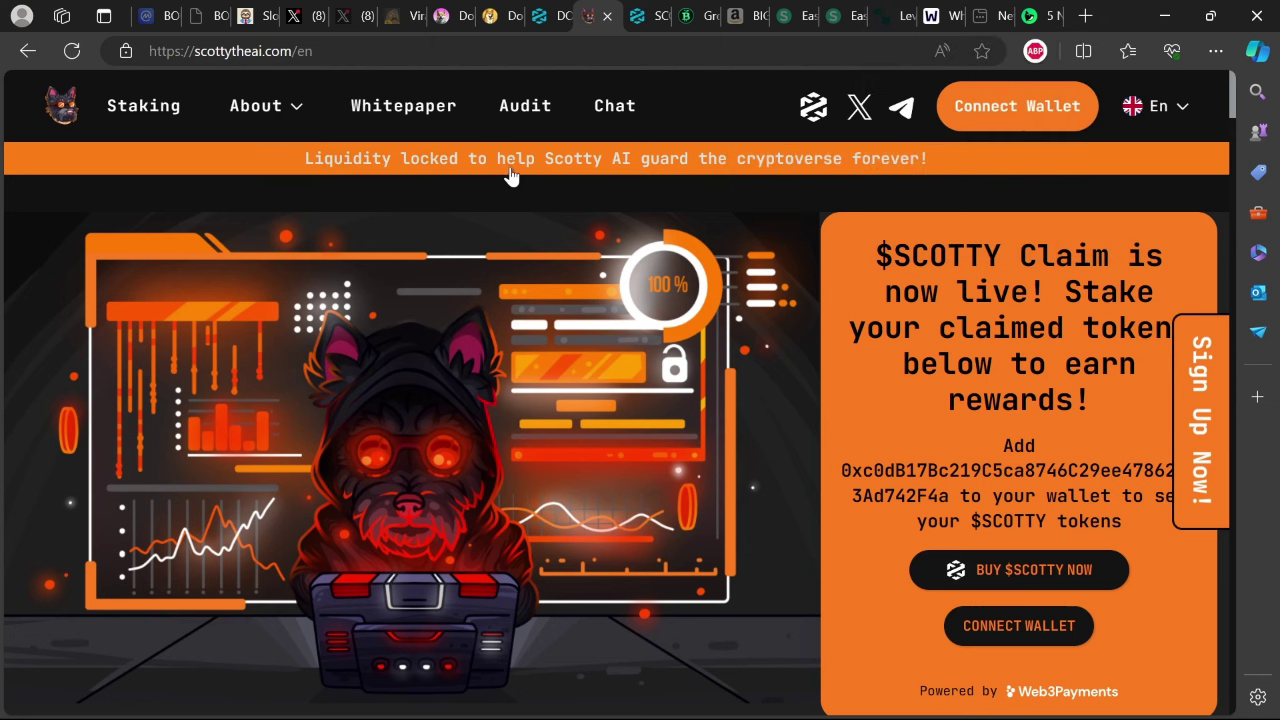
pyautogui.click(945, 12)
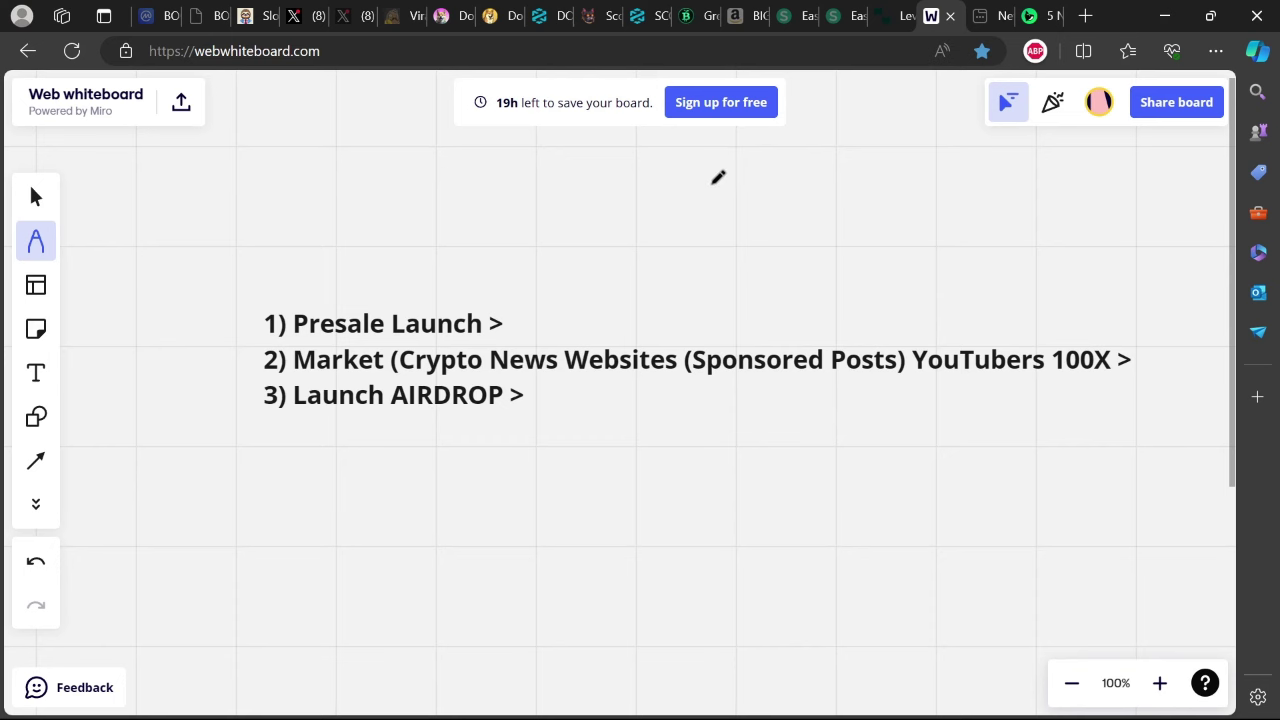
# Show the Lev.co 'The 80-20 Rule' blog article with its pie chart header
pyautogui.click(878, 17)
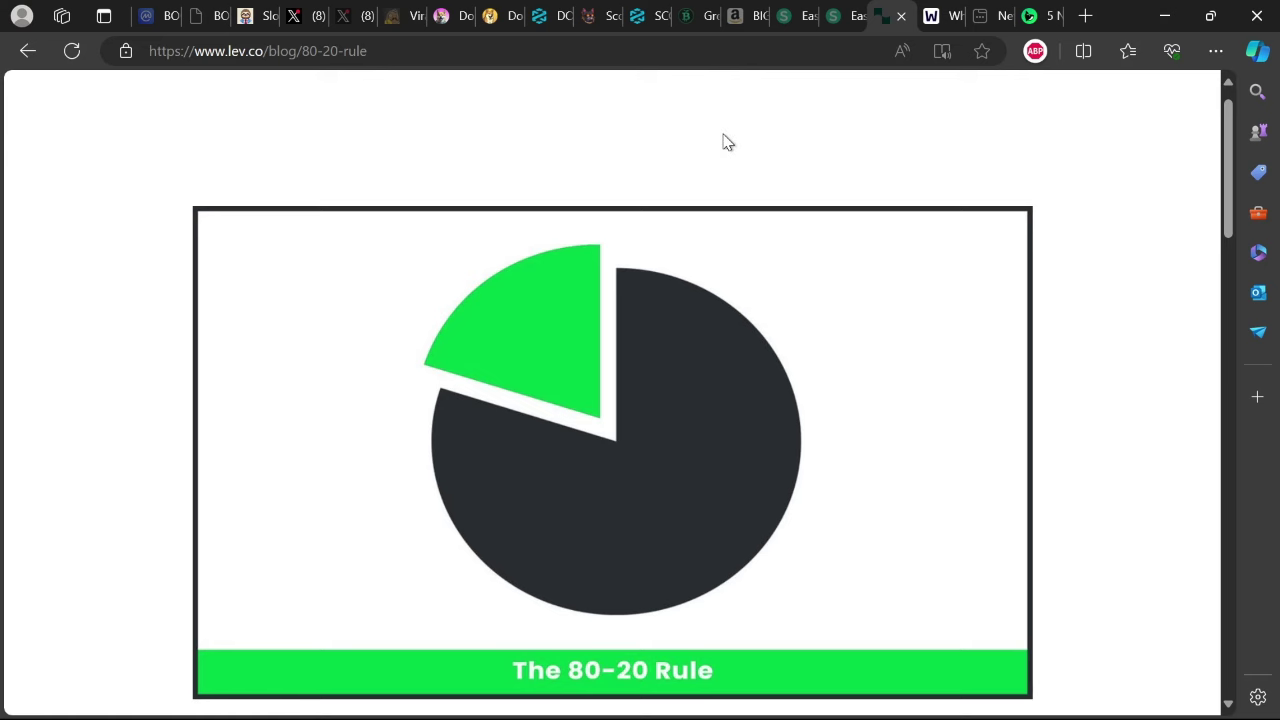
# Skim Slothana's X profile feed and pinned presale post, then return to the sold-out Slothana page
pyautogui.click(260, 17)
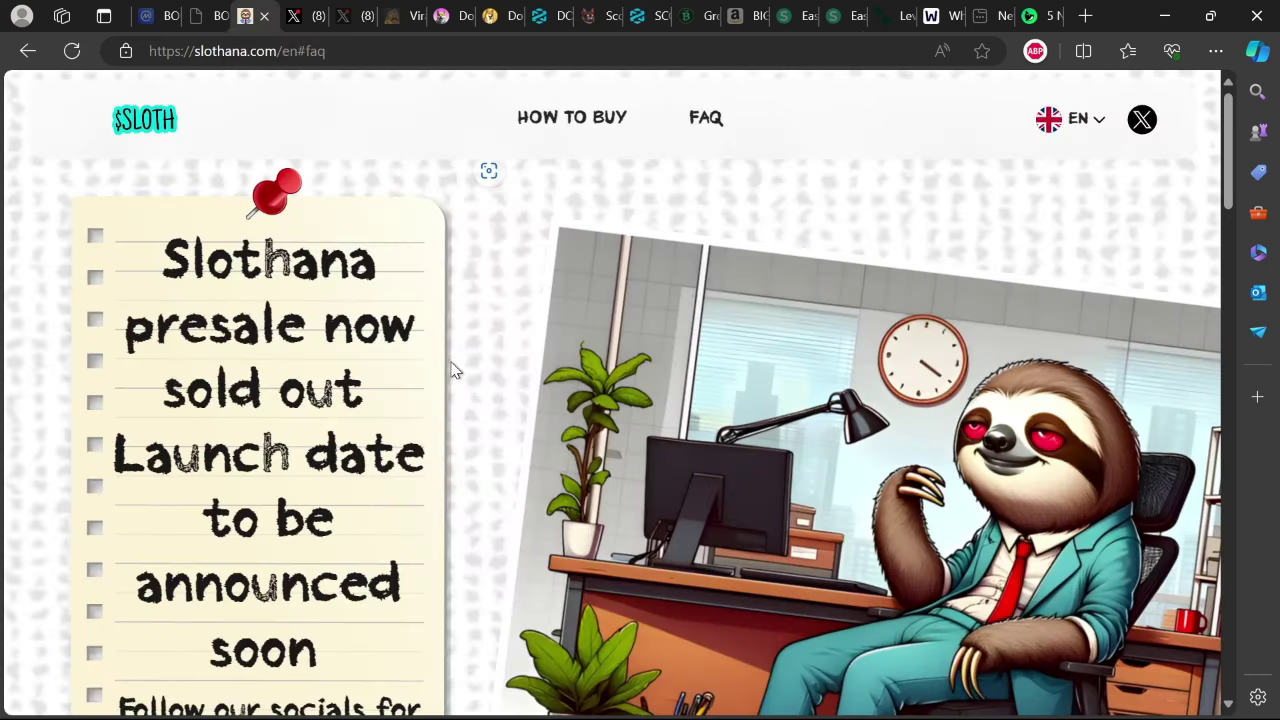
pyautogui.click(297, 15)
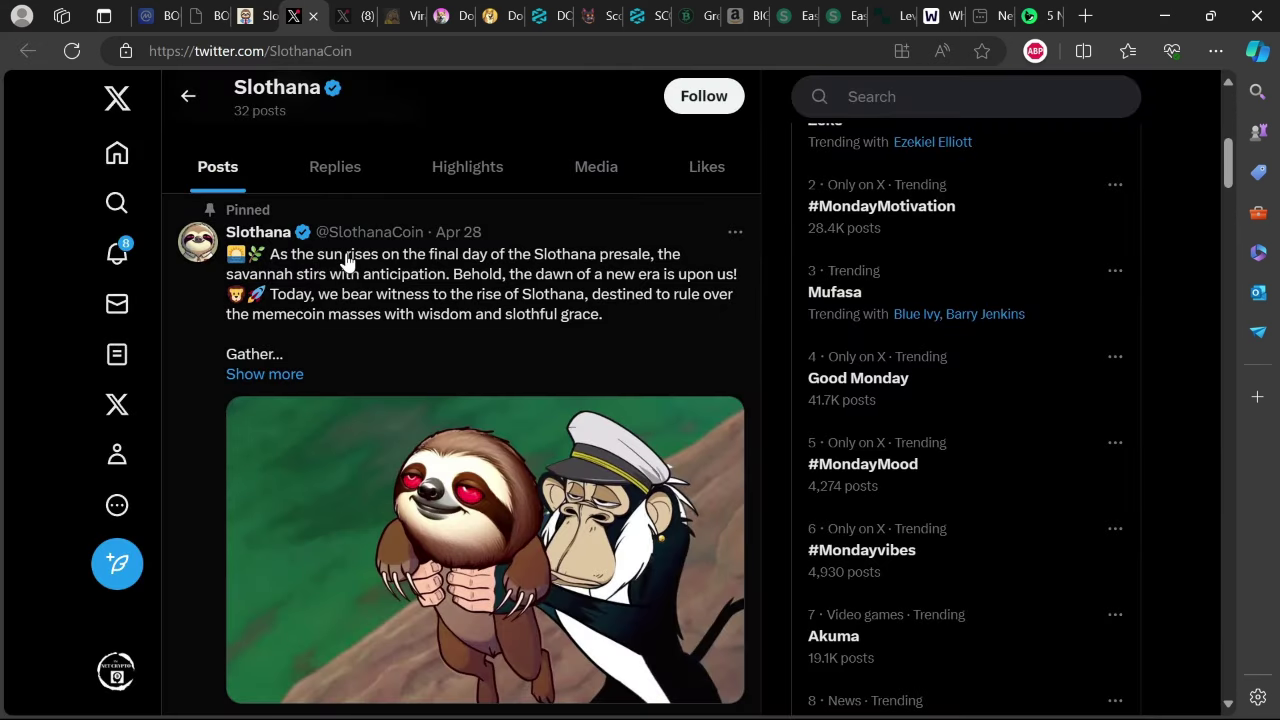
pyautogui.scroll(-1, 366, 330)
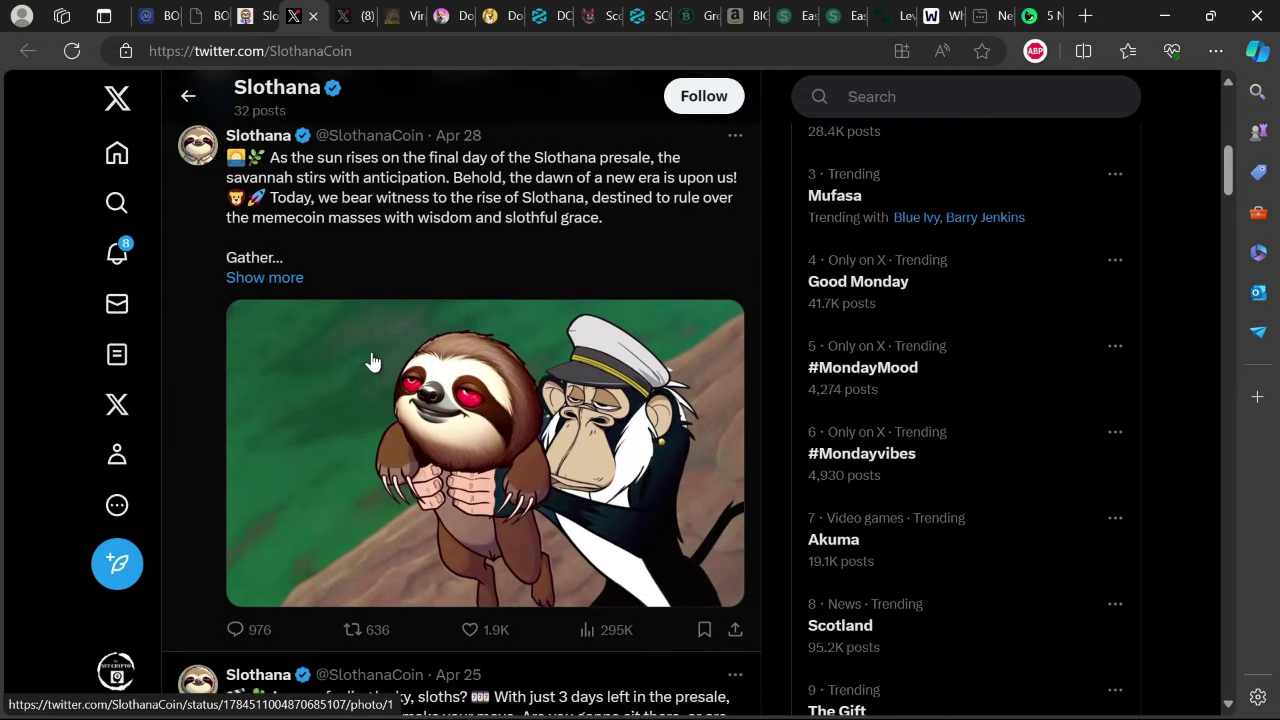
pyautogui.scroll(-1, 380, 400)
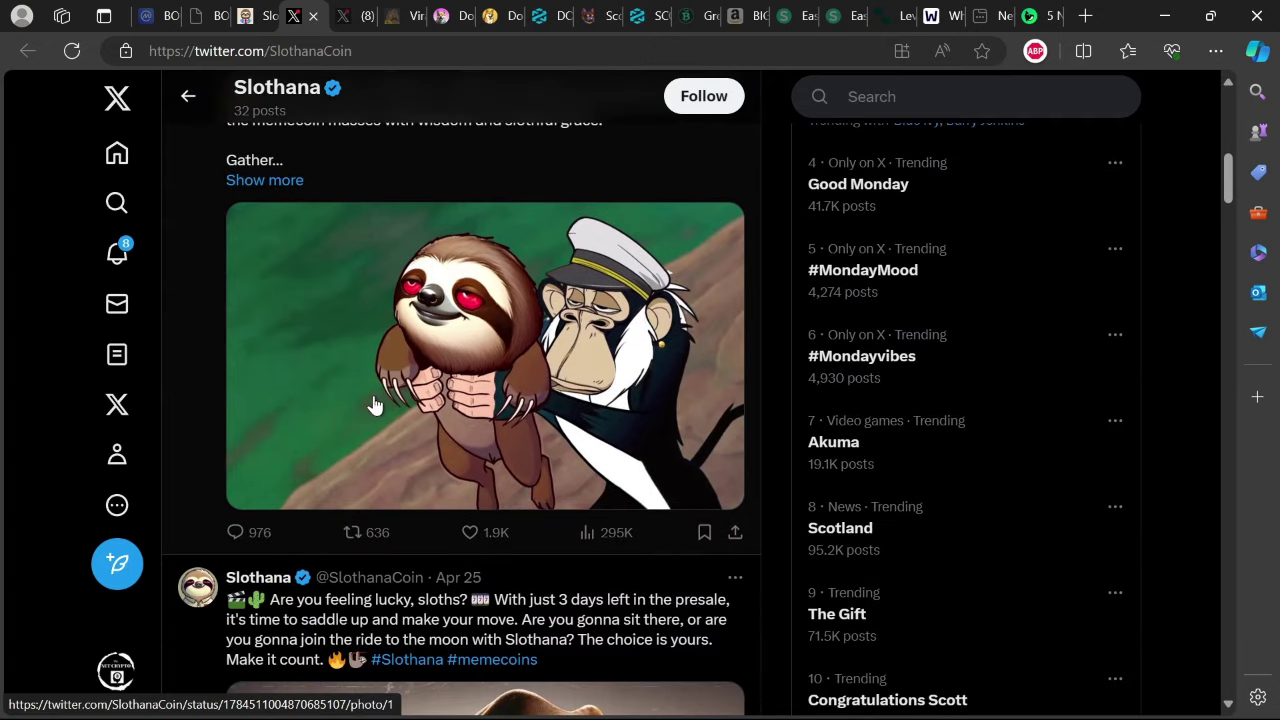
pyautogui.scroll(2, 421, 399)
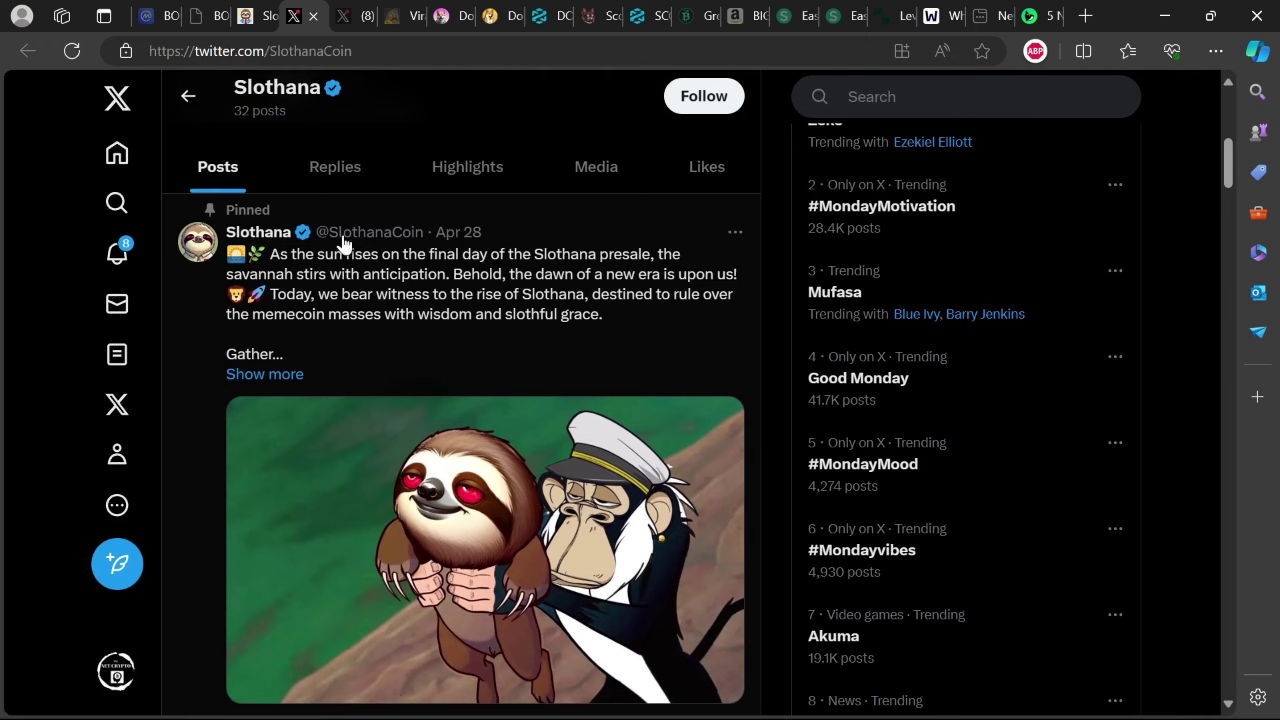
pyautogui.click(262, 10)
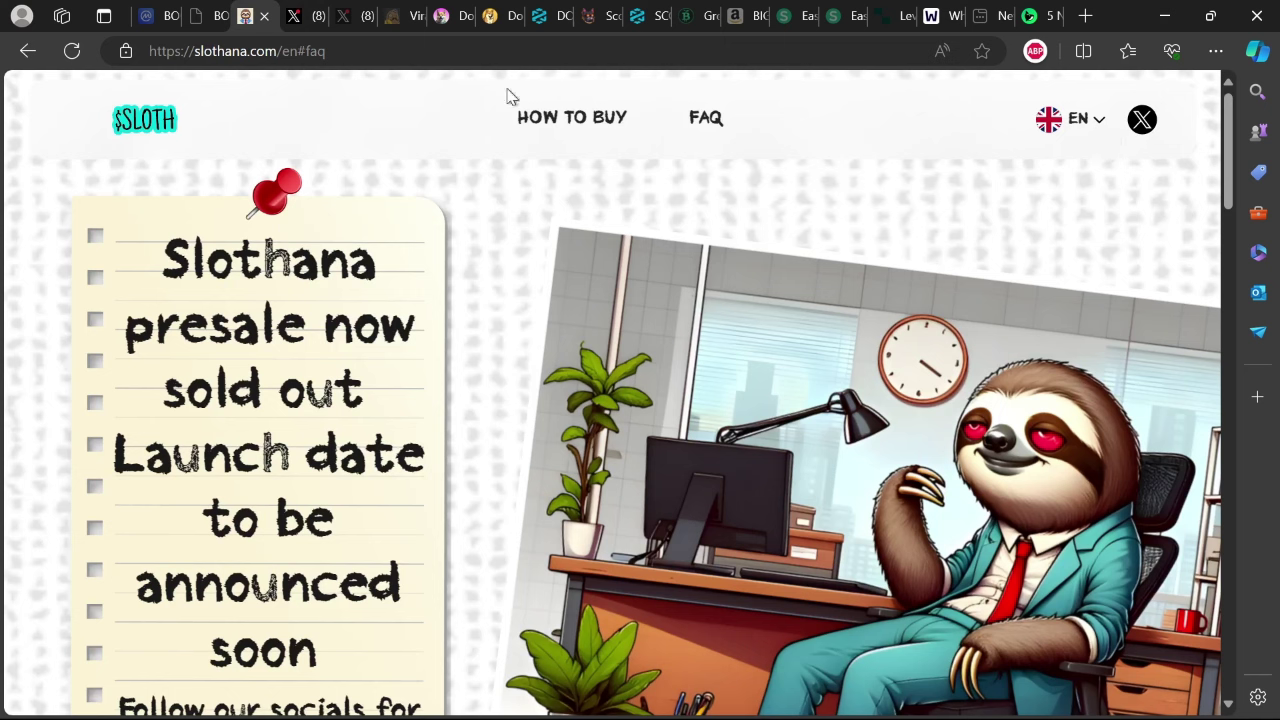
pyautogui.click(500, 15)
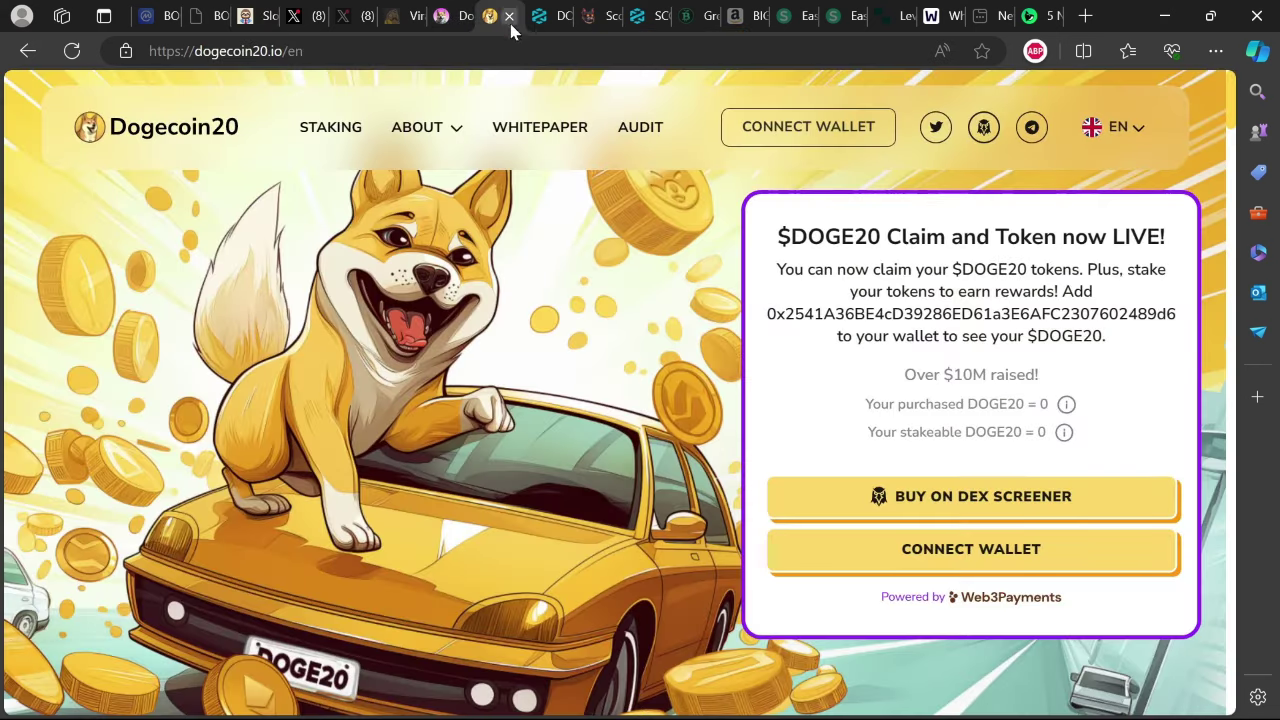
pyautogui.click(590, 16)
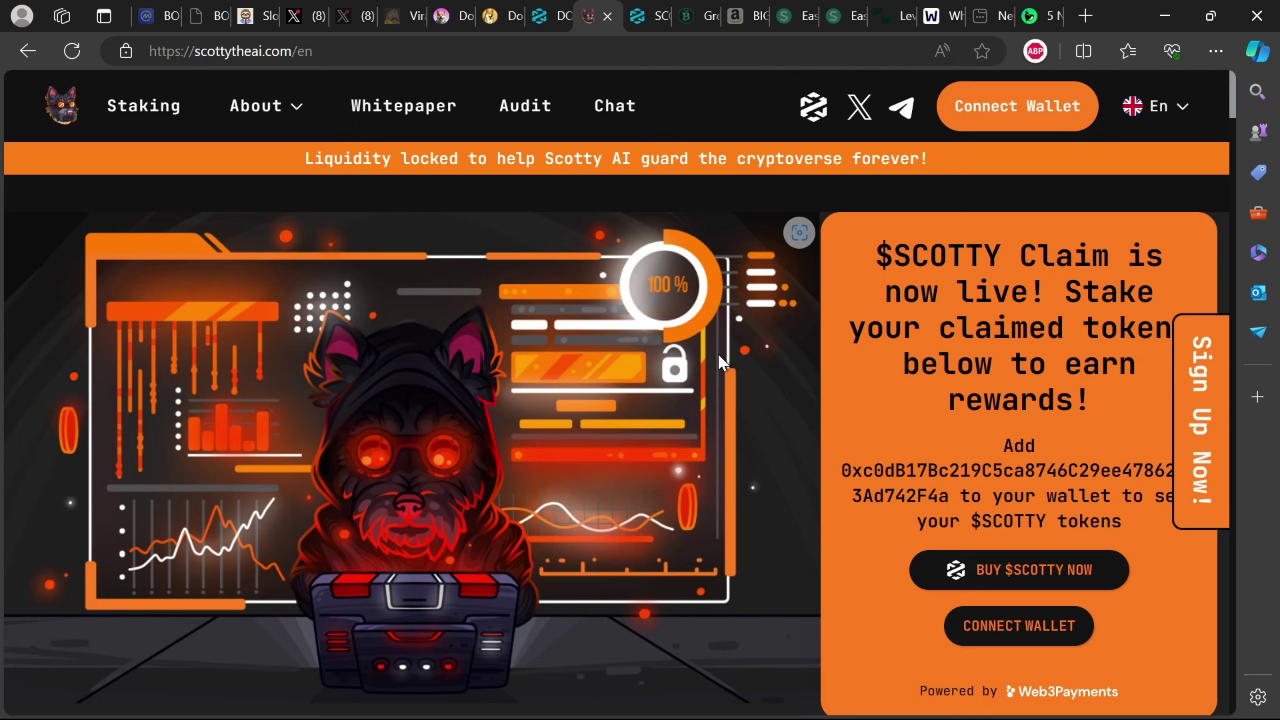
pyautogui.click(264, 20)
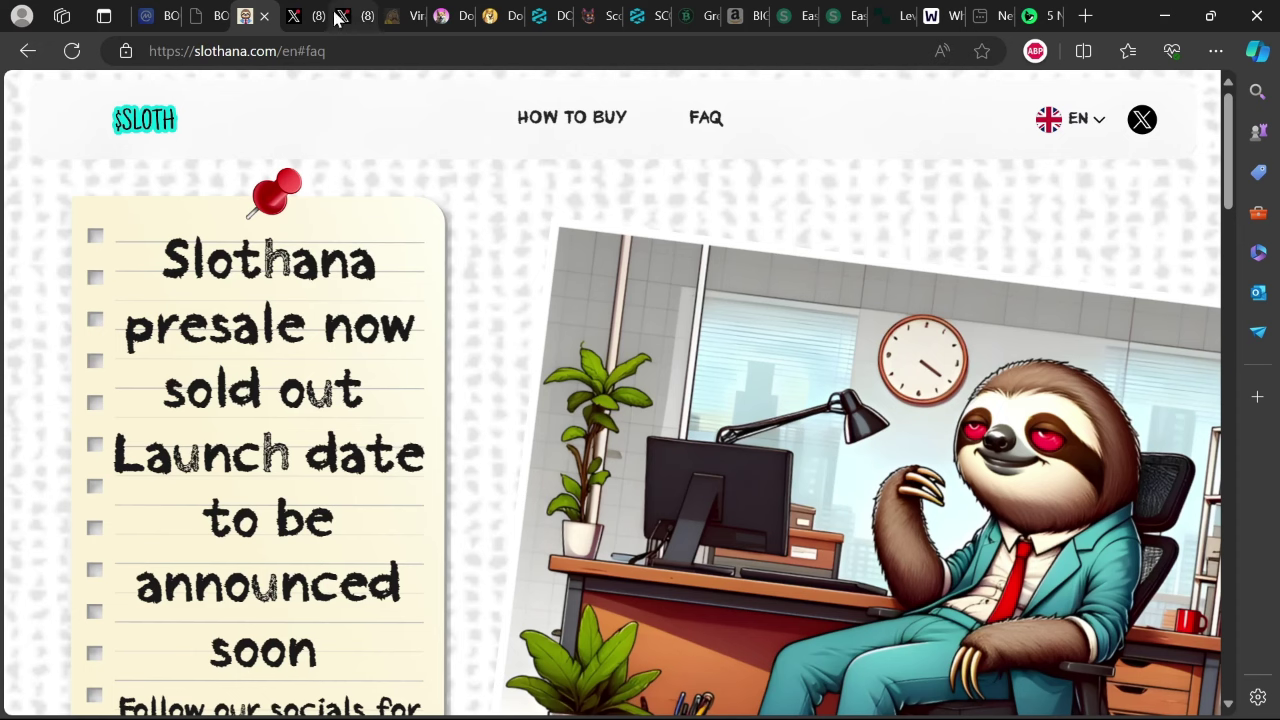
# Go from Slothana's X profile back to its FAQ page stating the presale is sold out
pyautogui.click(299, 15)
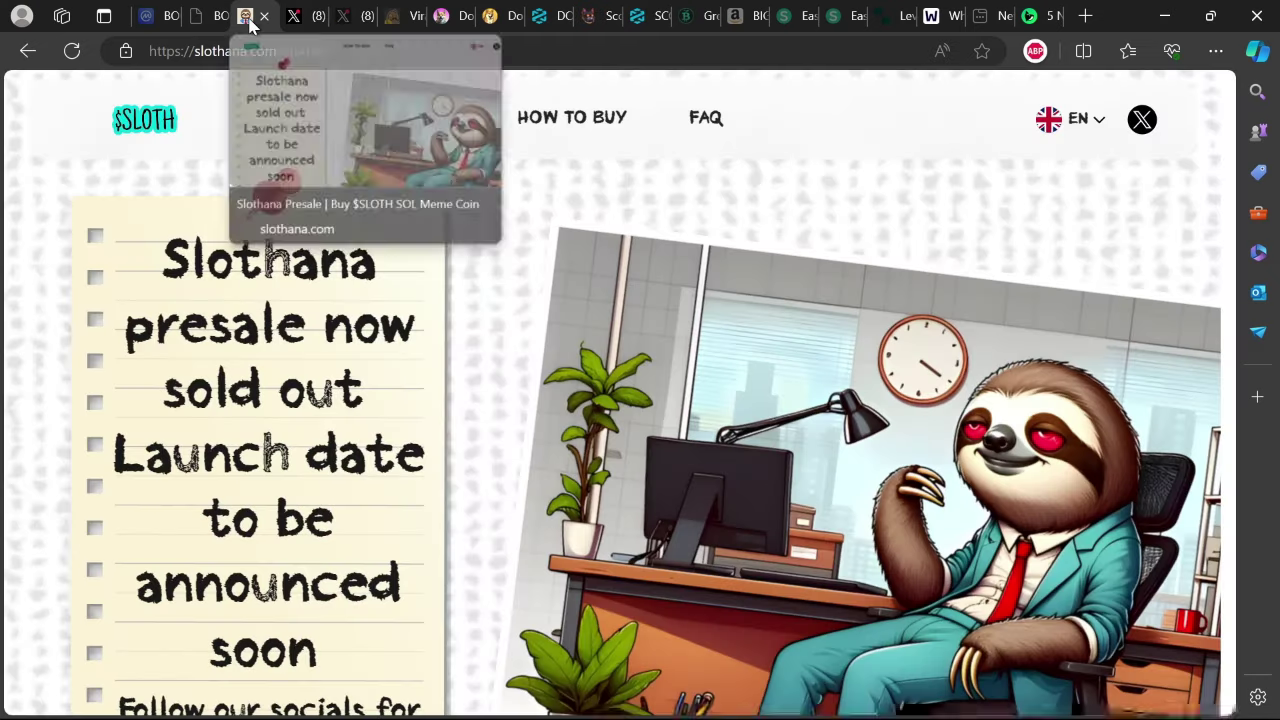
pyautogui.click(257, 16)
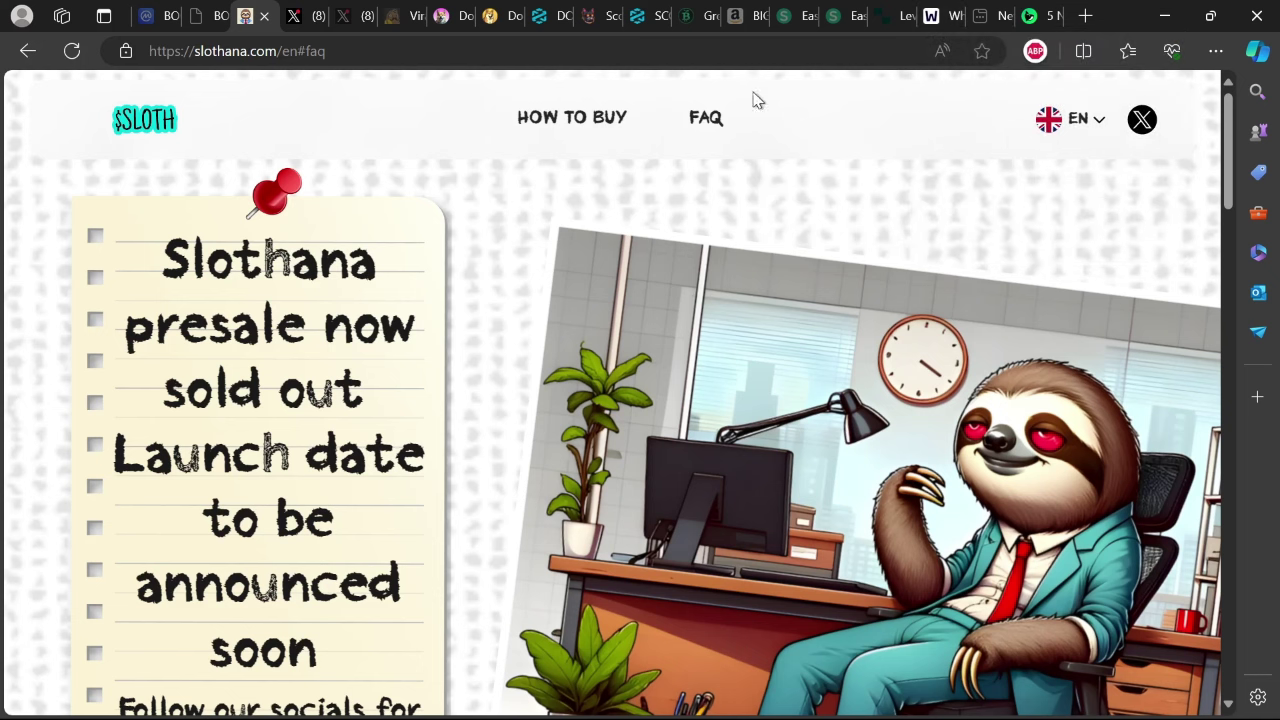
# Show the $38.99 Big Brain Crypto Eagle Log Book listing and its 'Track 70 Presales' images on Amazon
pyautogui.click(740, 30)
pyautogui.scroll(-4, 491, 199)
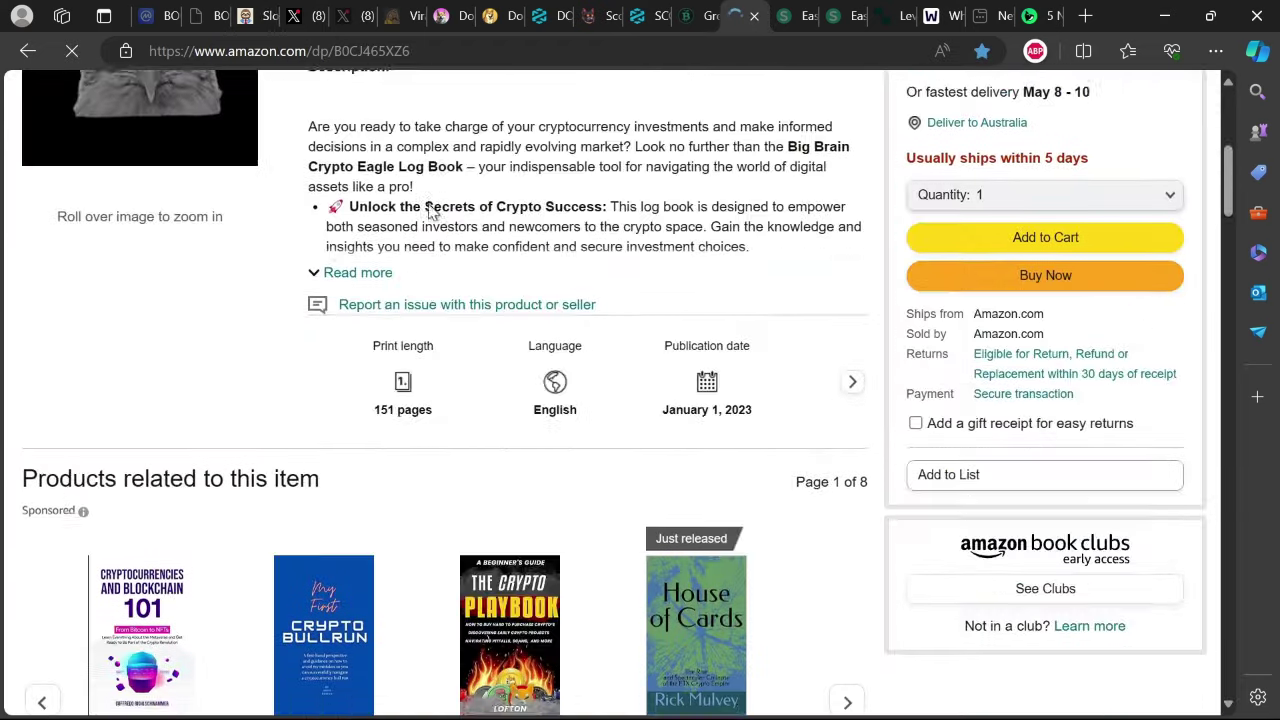
pyautogui.scroll(-4, 494, 197)
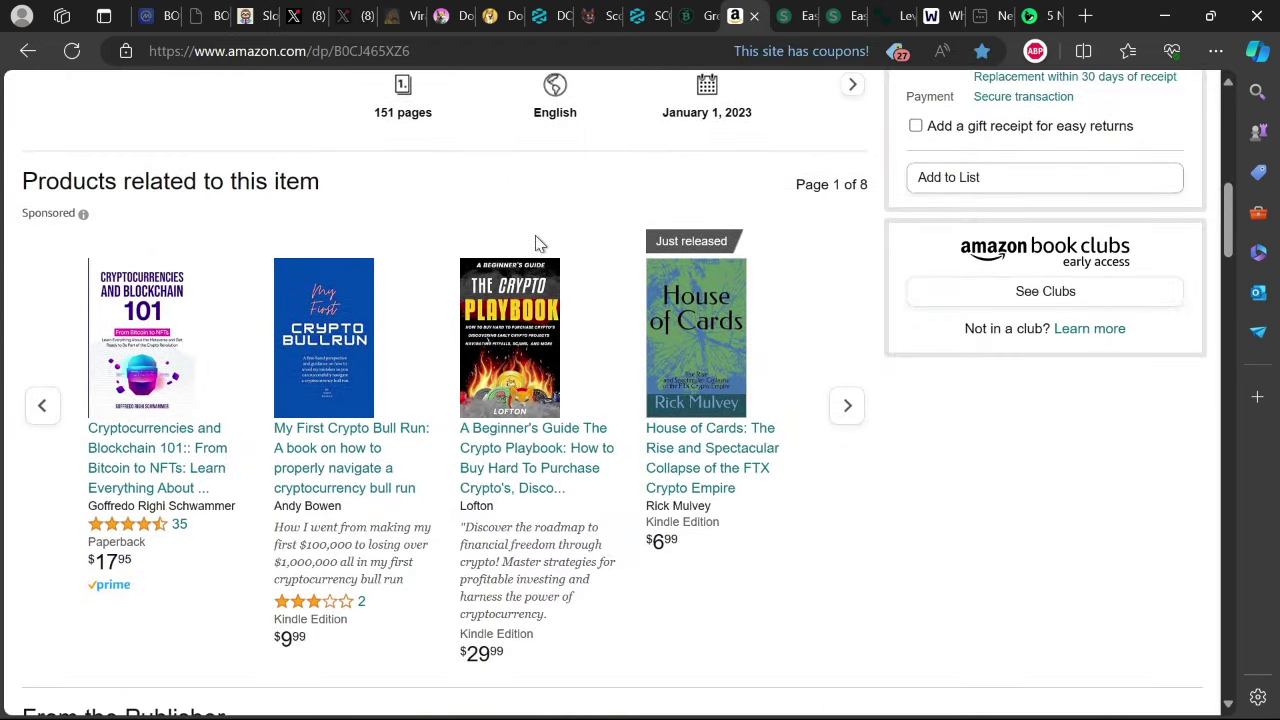
pyautogui.scroll(4, 537, 243)
pyautogui.scroll(2, 527, 258)
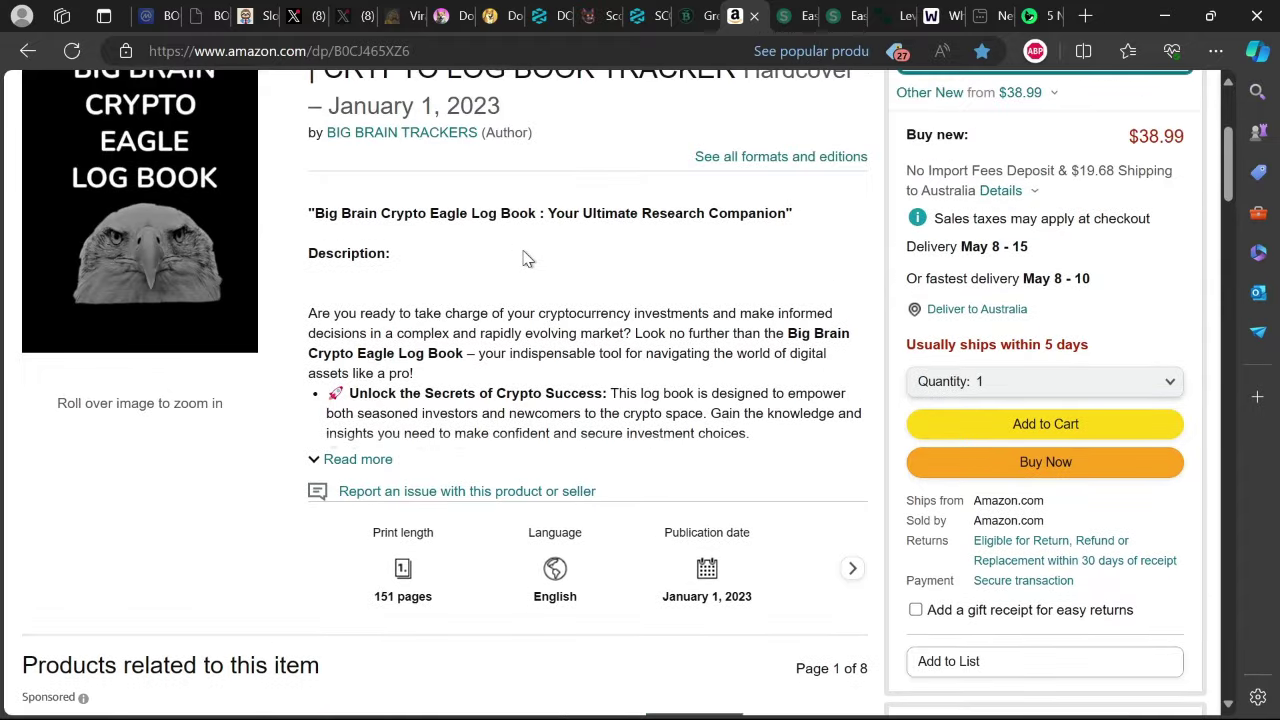
pyautogui.scroll(-12, 527, 258)
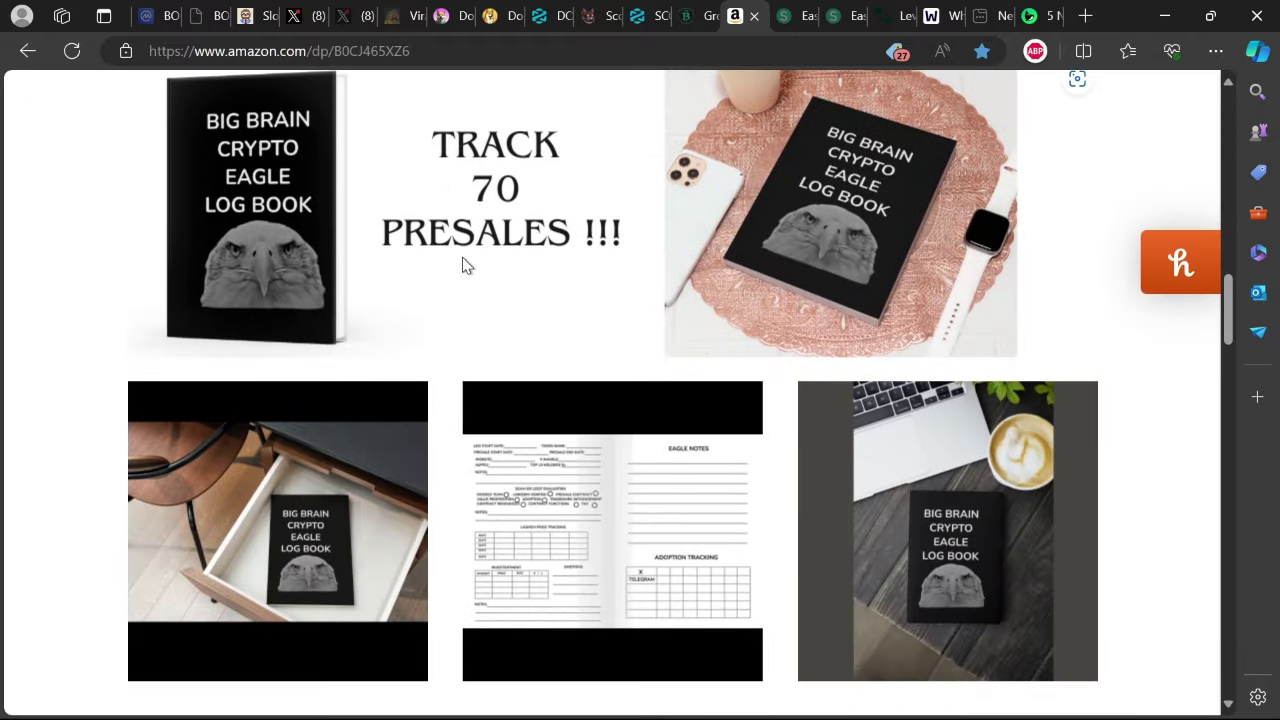
pyautogui.scroll(1, 505, 305)
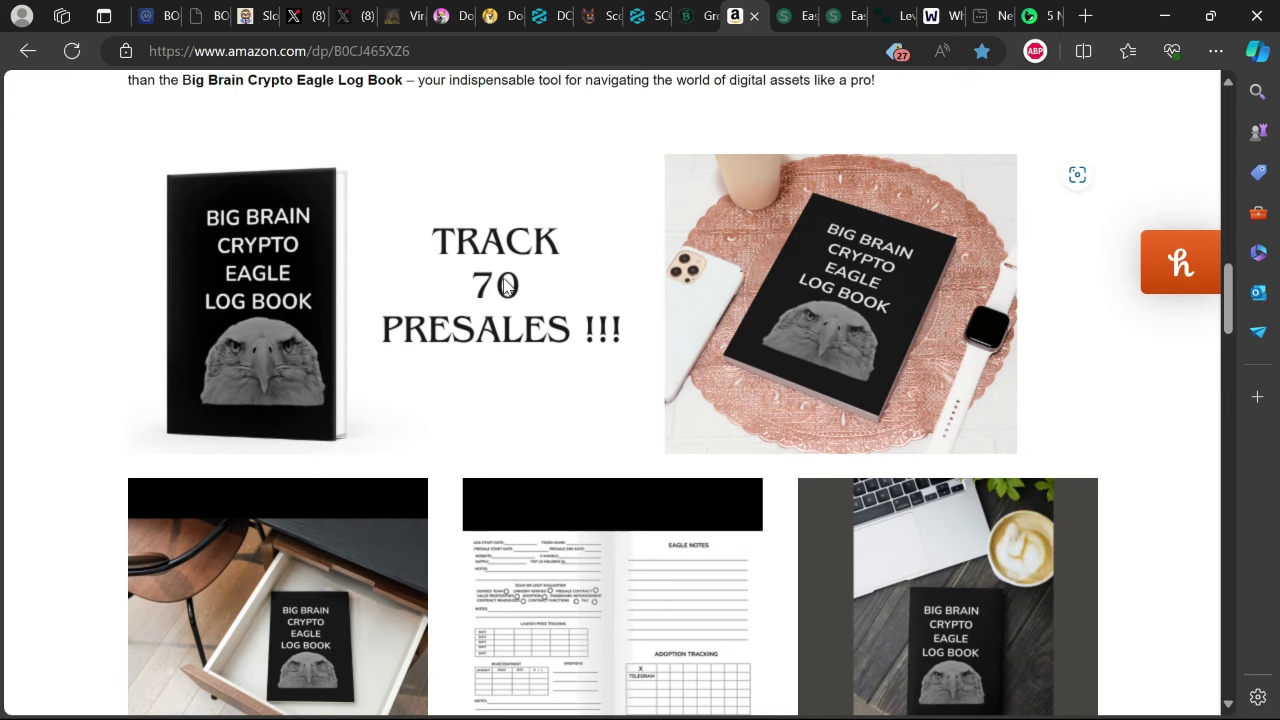
# After a quick look at the Dogecoin20 claim page, show the DOGE20/USD chart in DEXTools
pyautogui.click(543, 20)
pyautogui.scroll(5, 591, 225)
pyautogui.click(505, 16)
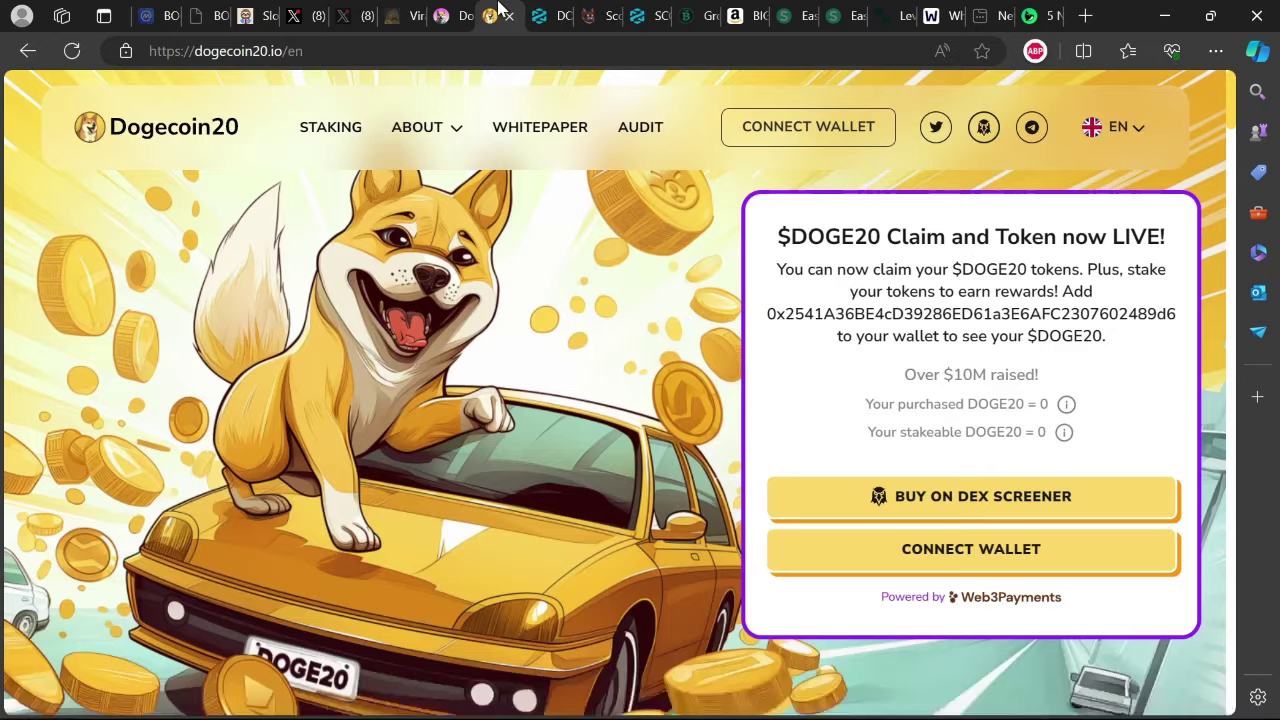
pyautogui.click(548, 16)
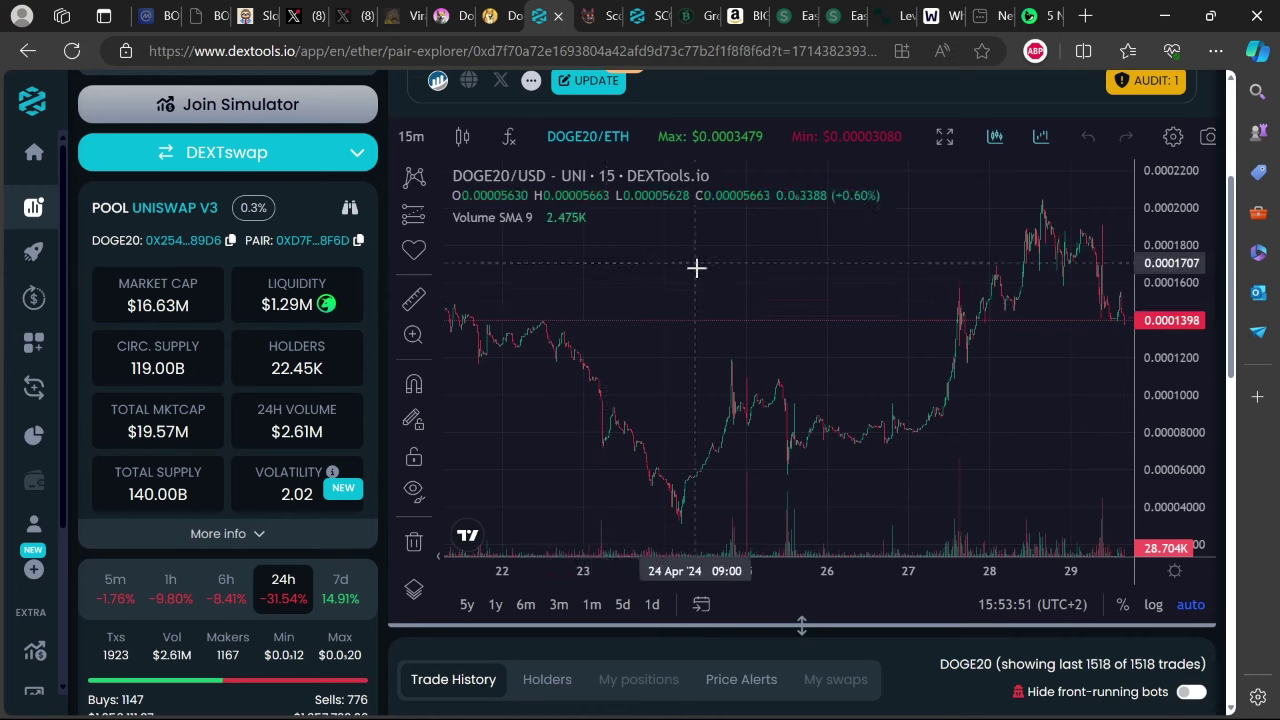
# Bring back the Slothana FAQ page stating the presale is sold out
pyautogui.click(245, 12)
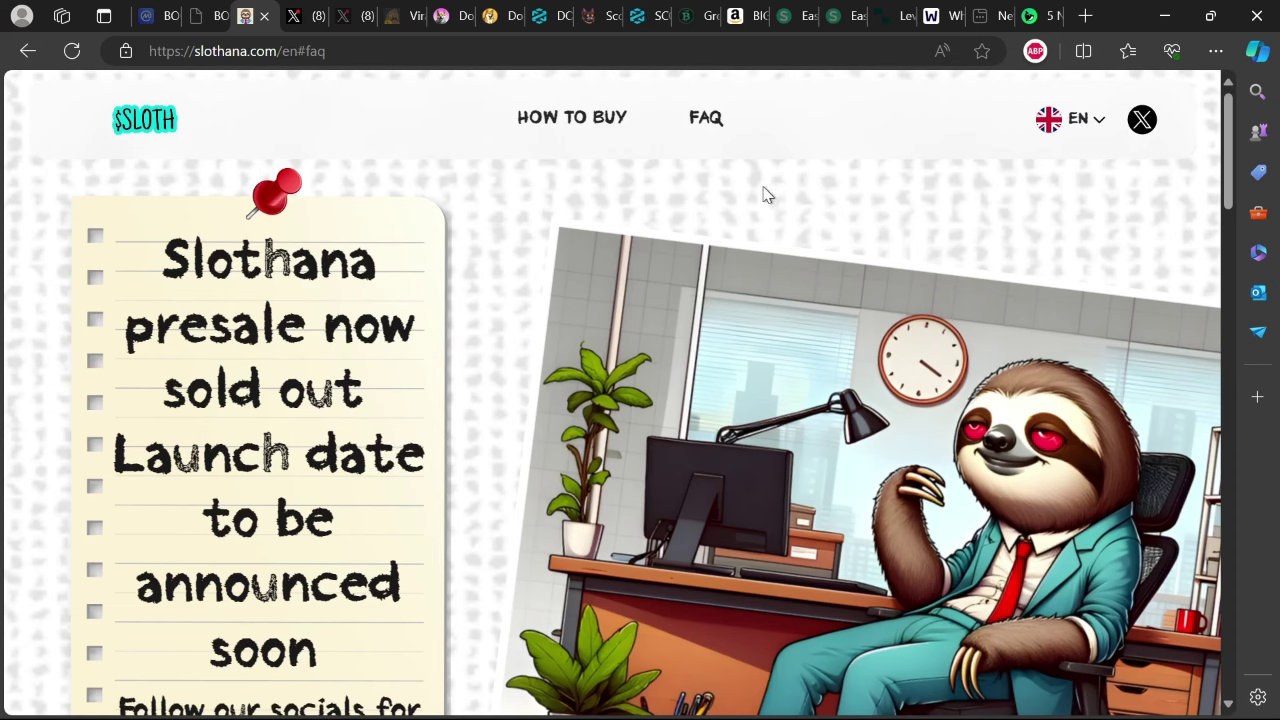
# Return to the Miro board listing nine scheme steps ending in CEX 70–80 % loss
pyautogui.click(928, 17)
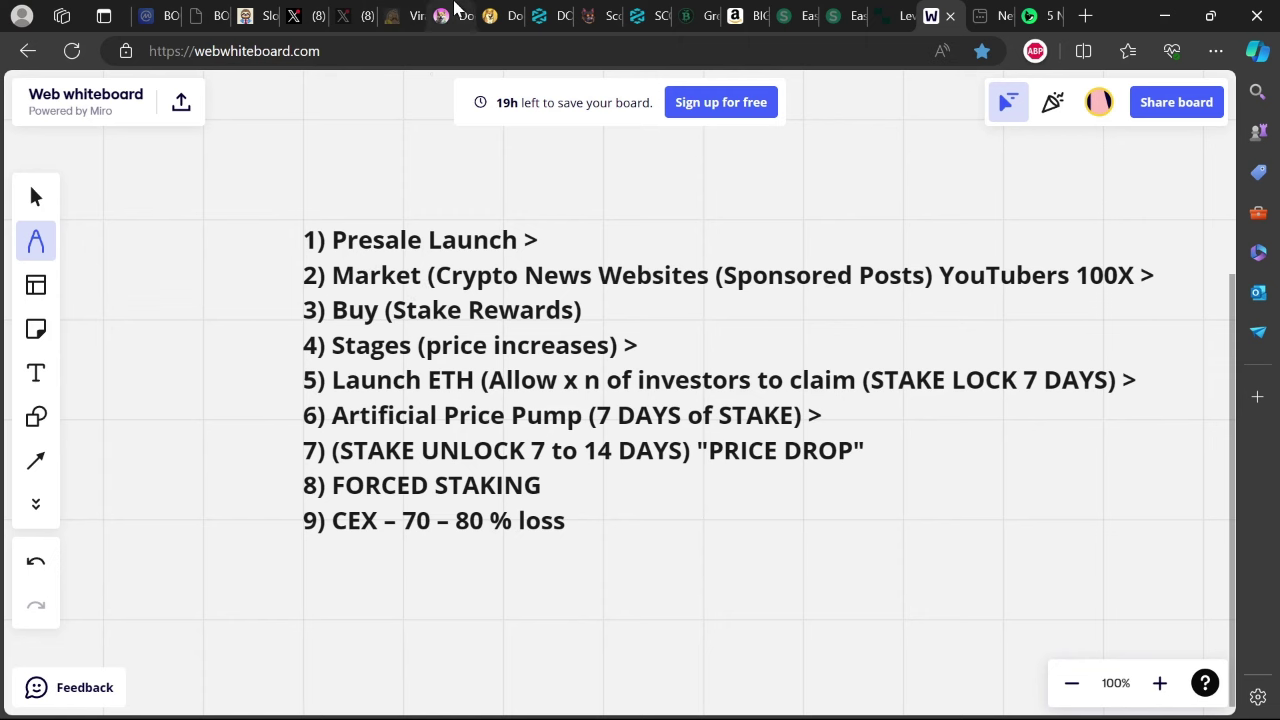
pyautogui.click(450, 14)
pyautogui.hotkey('ctrl', 'Tab')
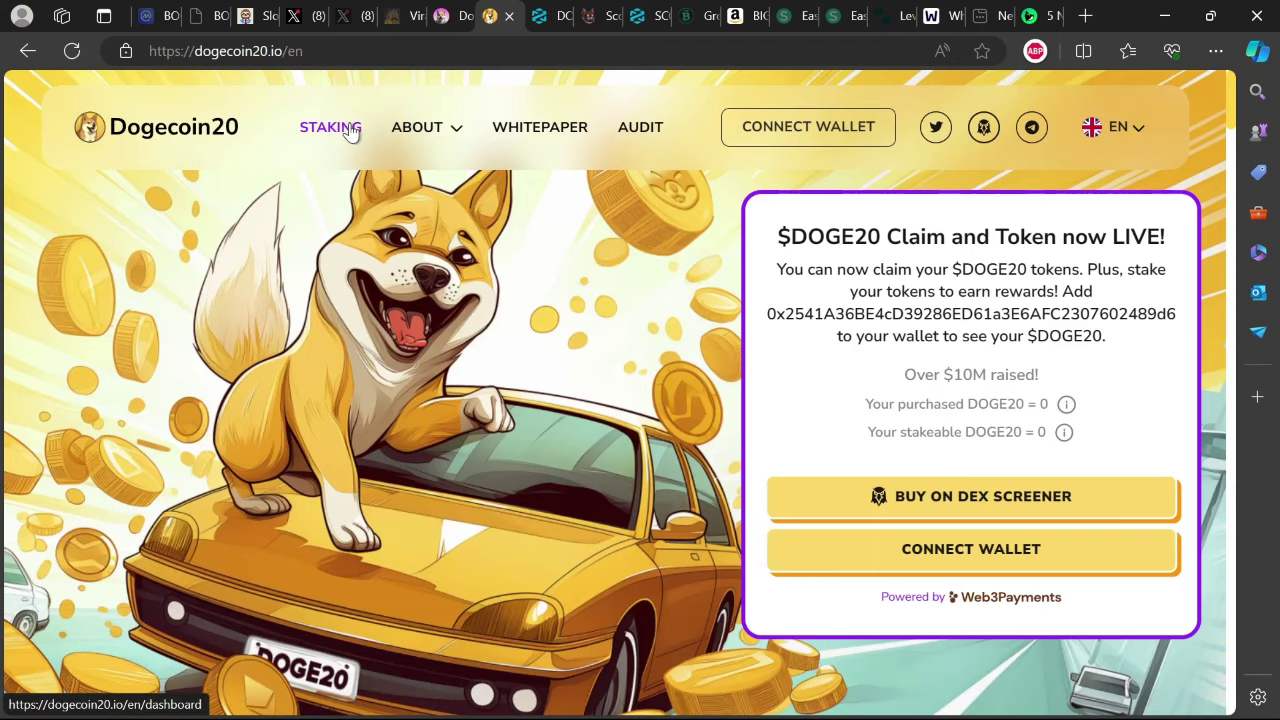
pyautogui.click(588, 15)
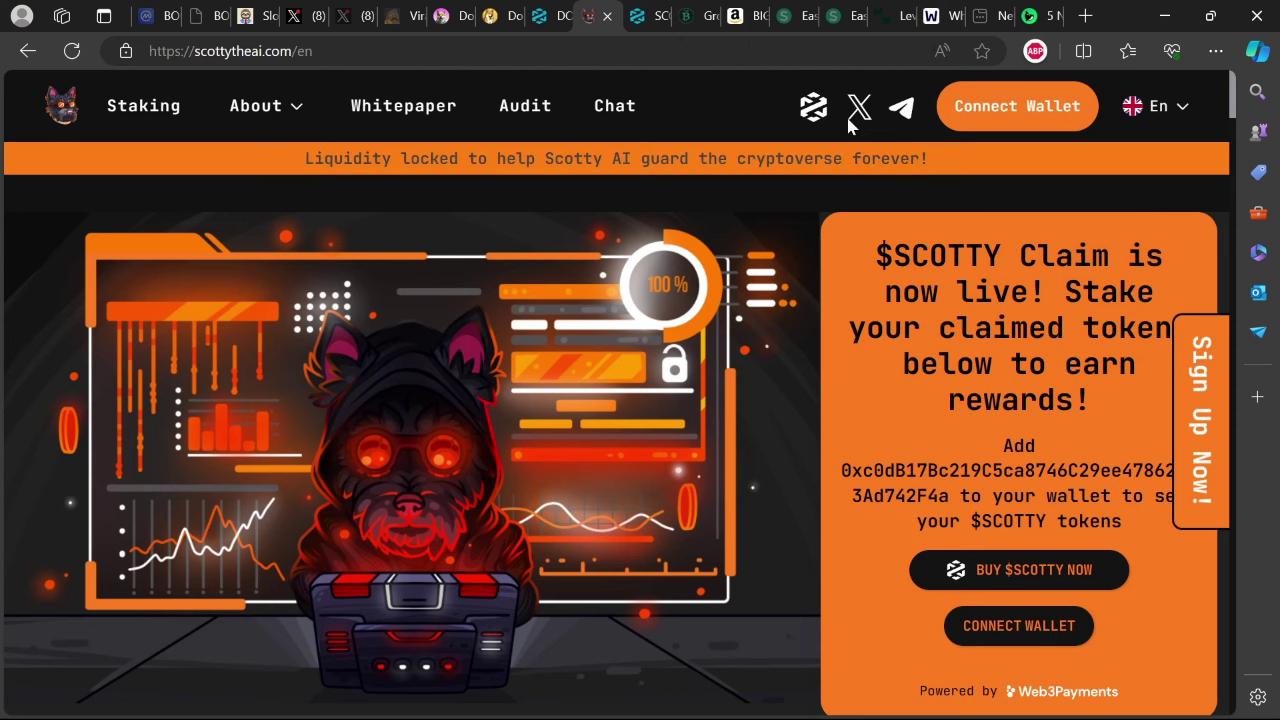
pyautogui.click(934, 17)
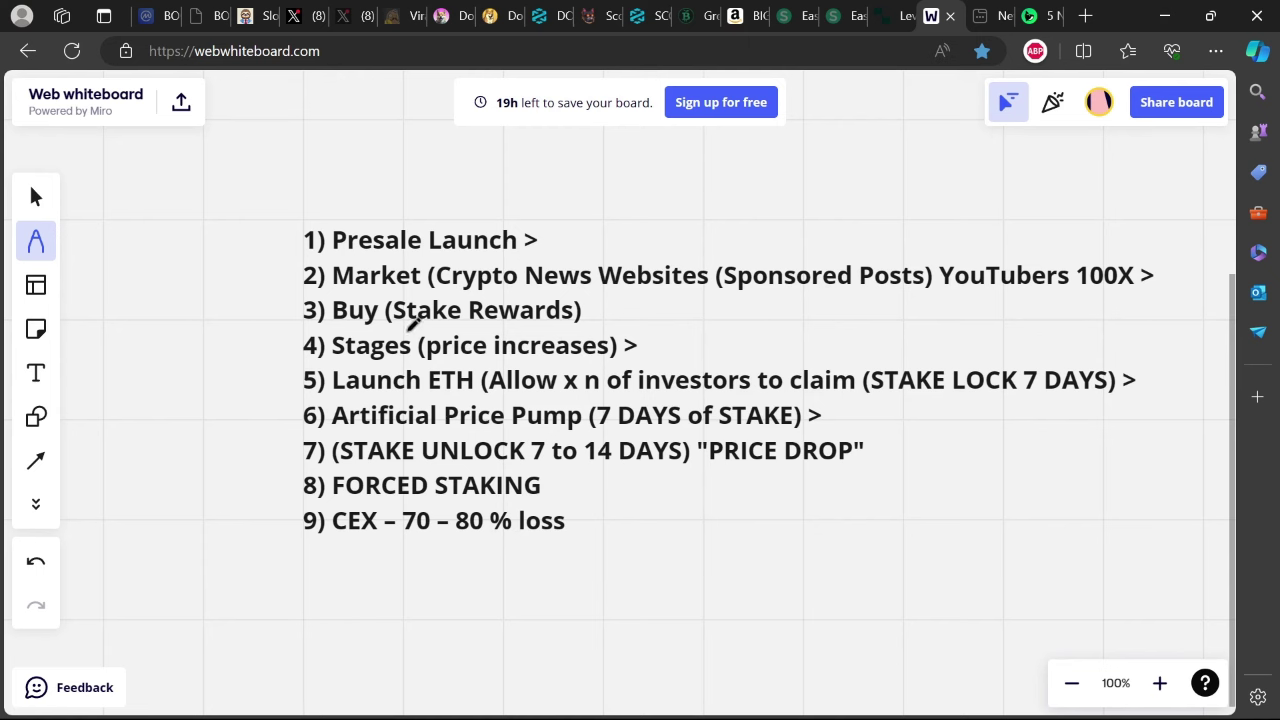
# Shift the scheme step list higher on the whiteboard
pyautogui.scroll(-1, 300, 344)
pyautogui.scroll(1, 296, 346)
pyautogui.moveTo(275, 413); pyautogui.dragTo(250, 301)
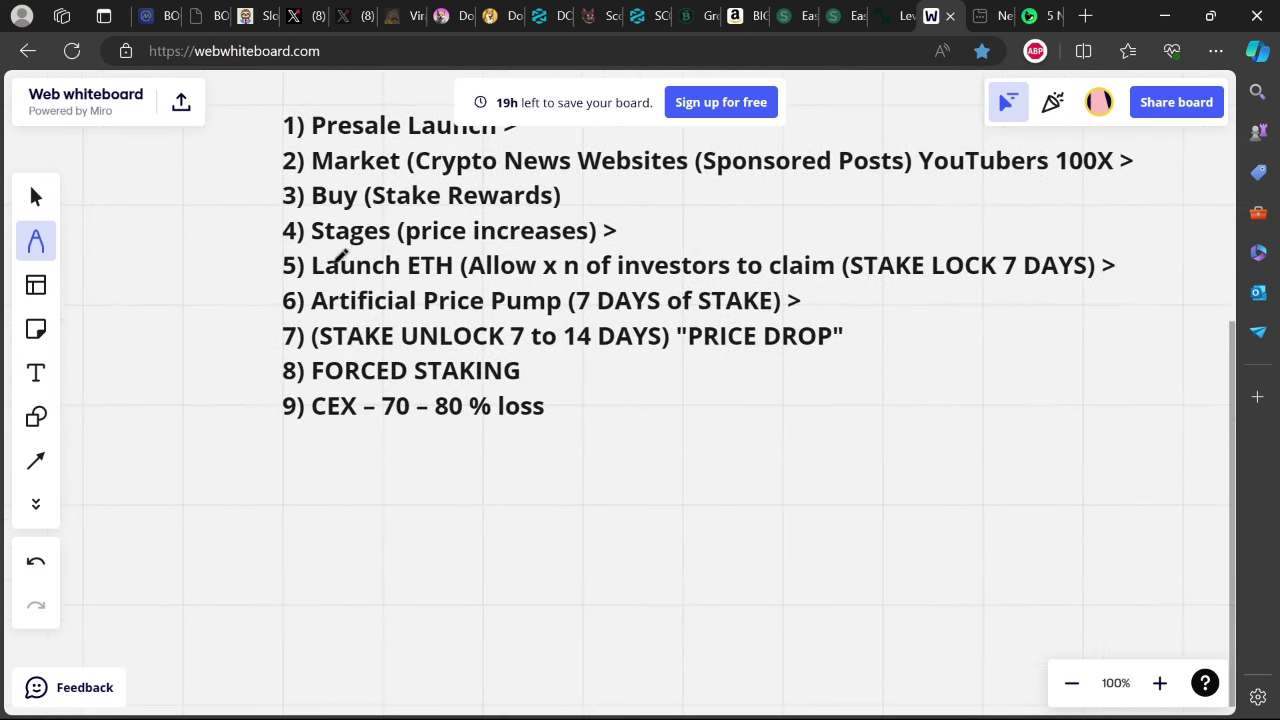
# Flip through the Dogeverse and Dogecoin20 sites, ending on Scotty AI's claim-live page
pyautogui.click(452, 14)
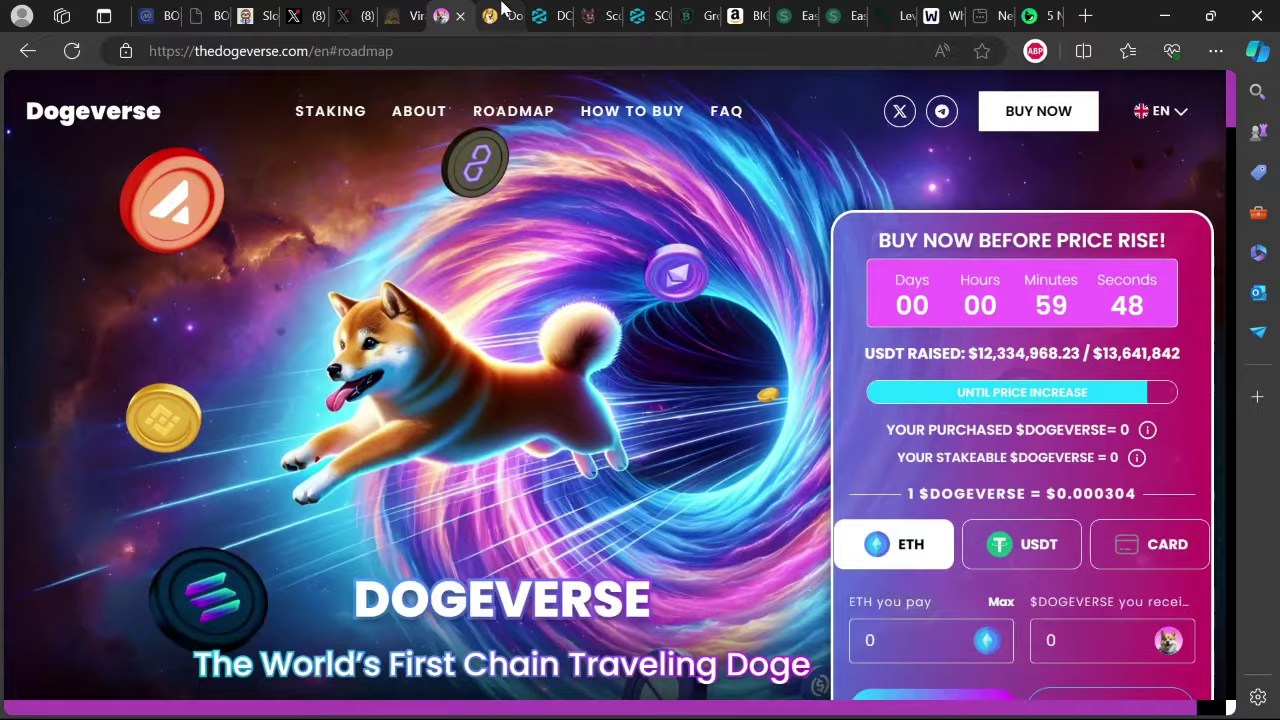
pyautogui.click(500, 14)
pyautogui.click(472, 10)
pyautogui.click(500, 14)
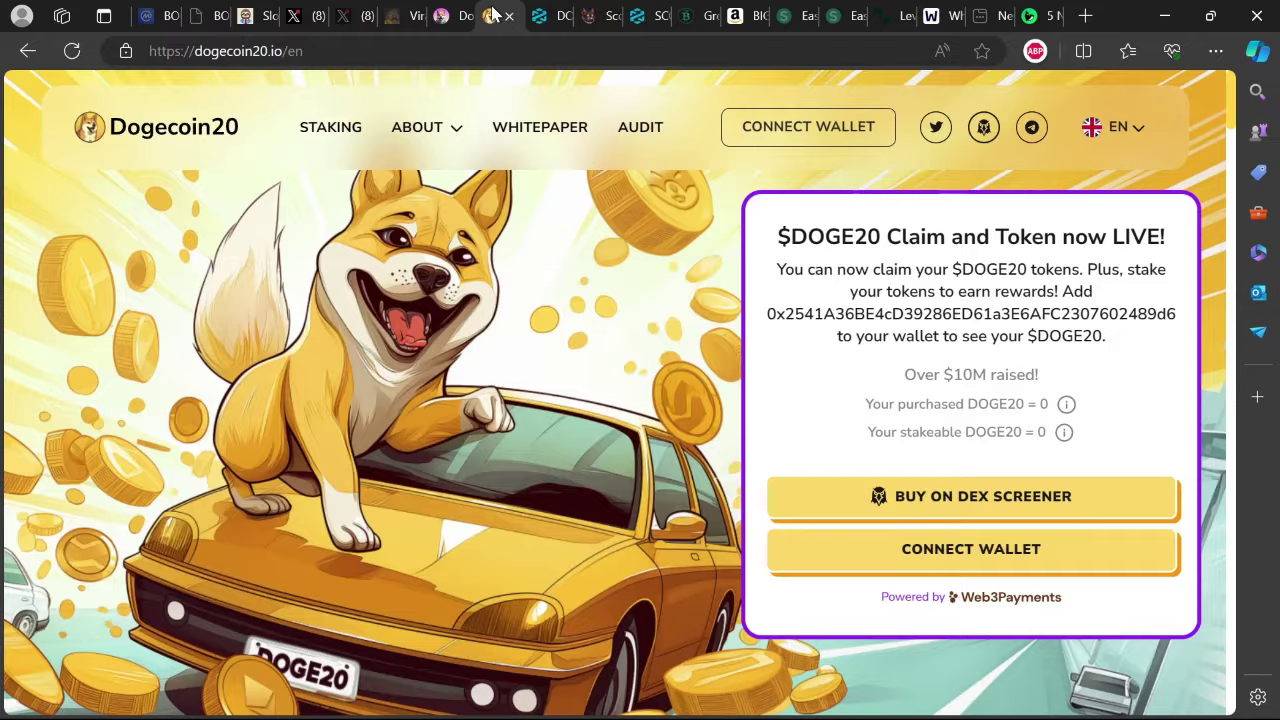
pyautogui.click(598, 12)
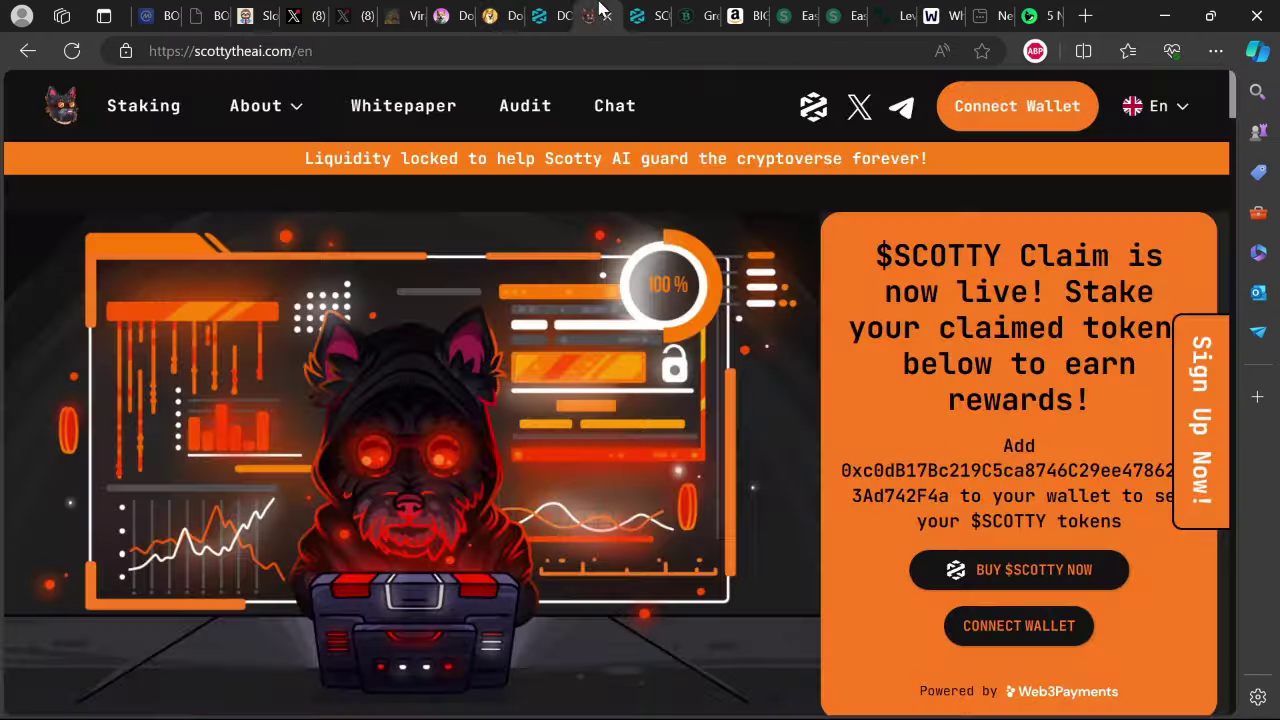
# Switch from Scotty AI back to the nine-step scheme board ending in CEX loss
pyautogui.click(922, 14)
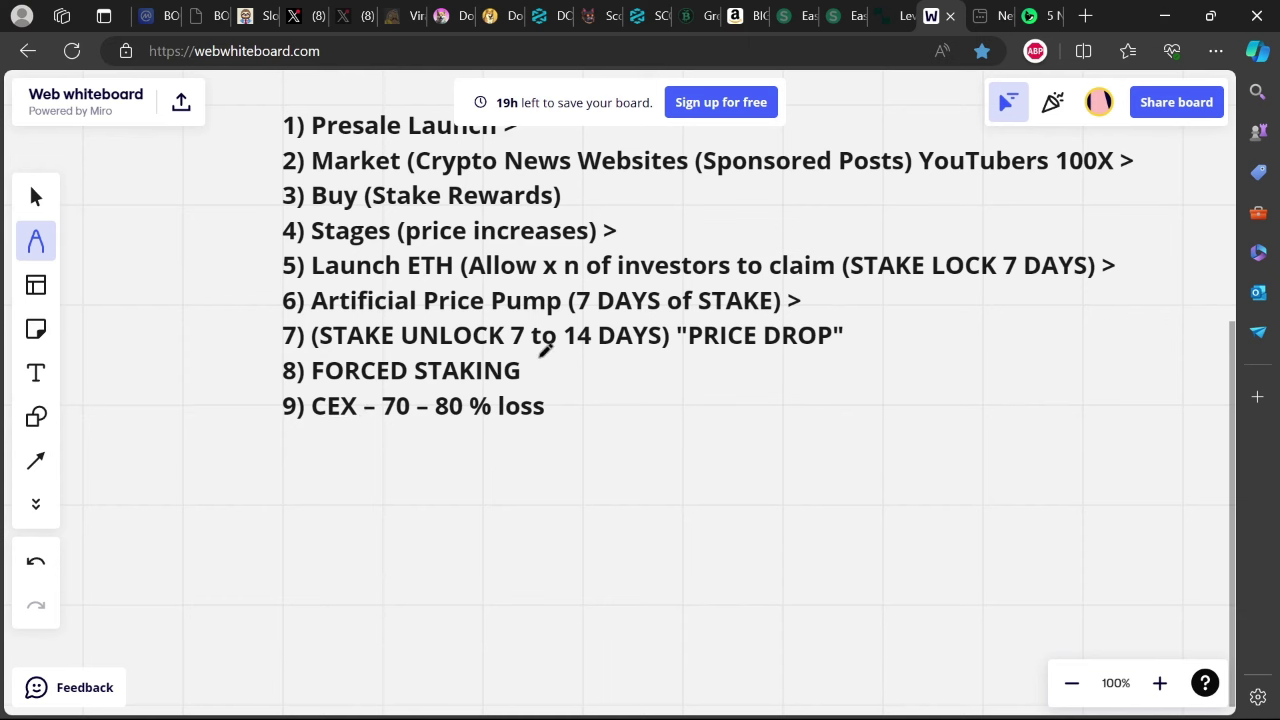
# Pan the whiteboard up to center the three-step list ending in Launch AIRDROP
pyautogui.moveTo(597, 331); pyautogui.dragTo(598, 437)
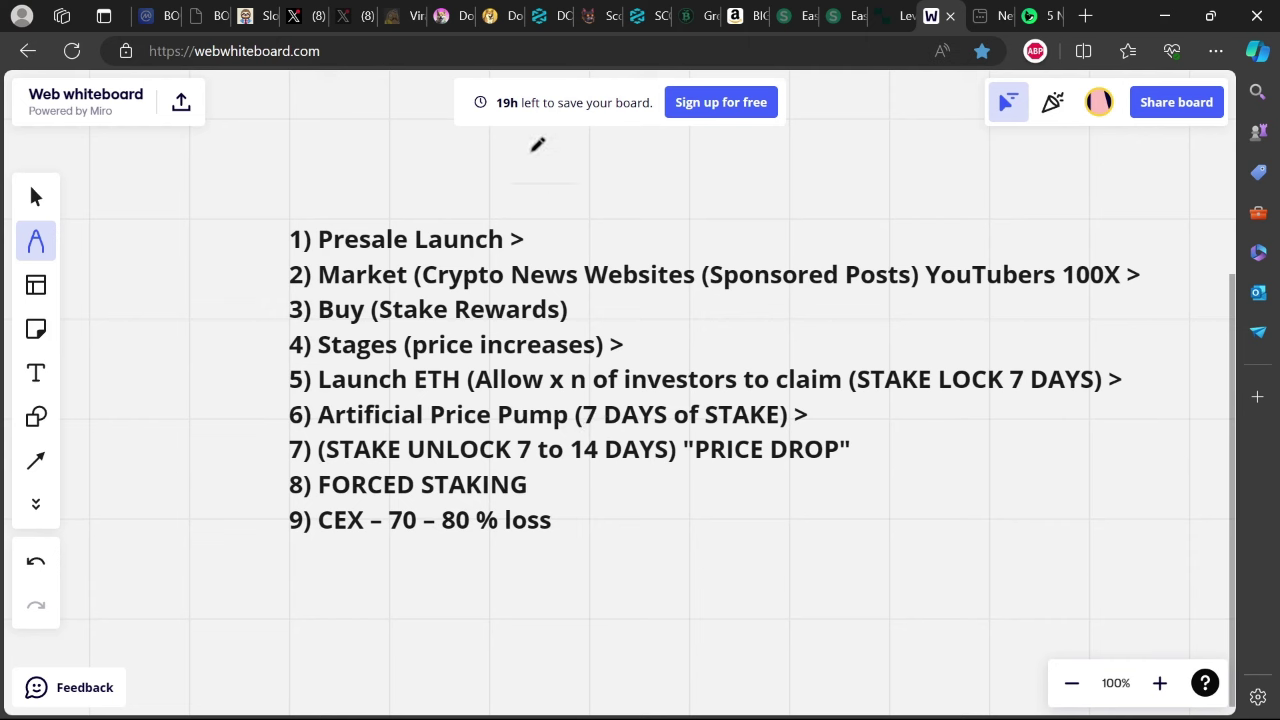
pyautogui.moveTo(599, 183); pyautogui.dragTo(596, 360)
pyautogui.scroll(1, 610, 340)
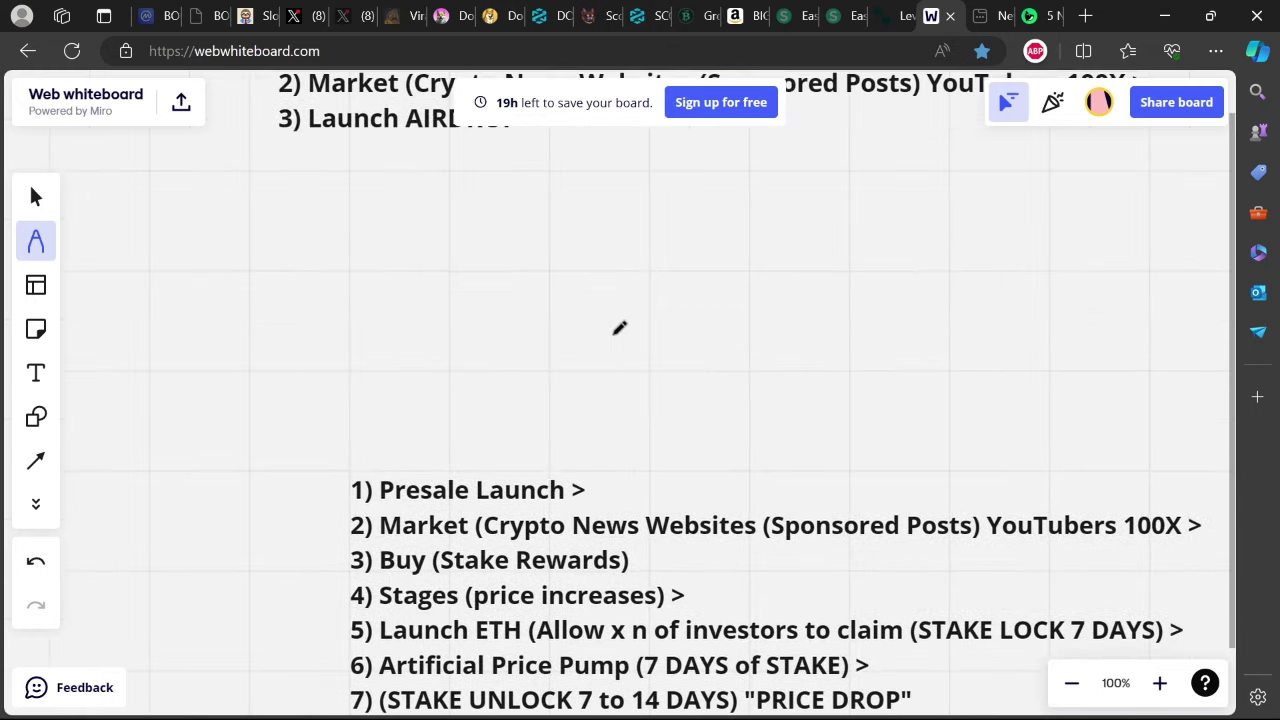
pyautogui.scroll(3, 590, 320)
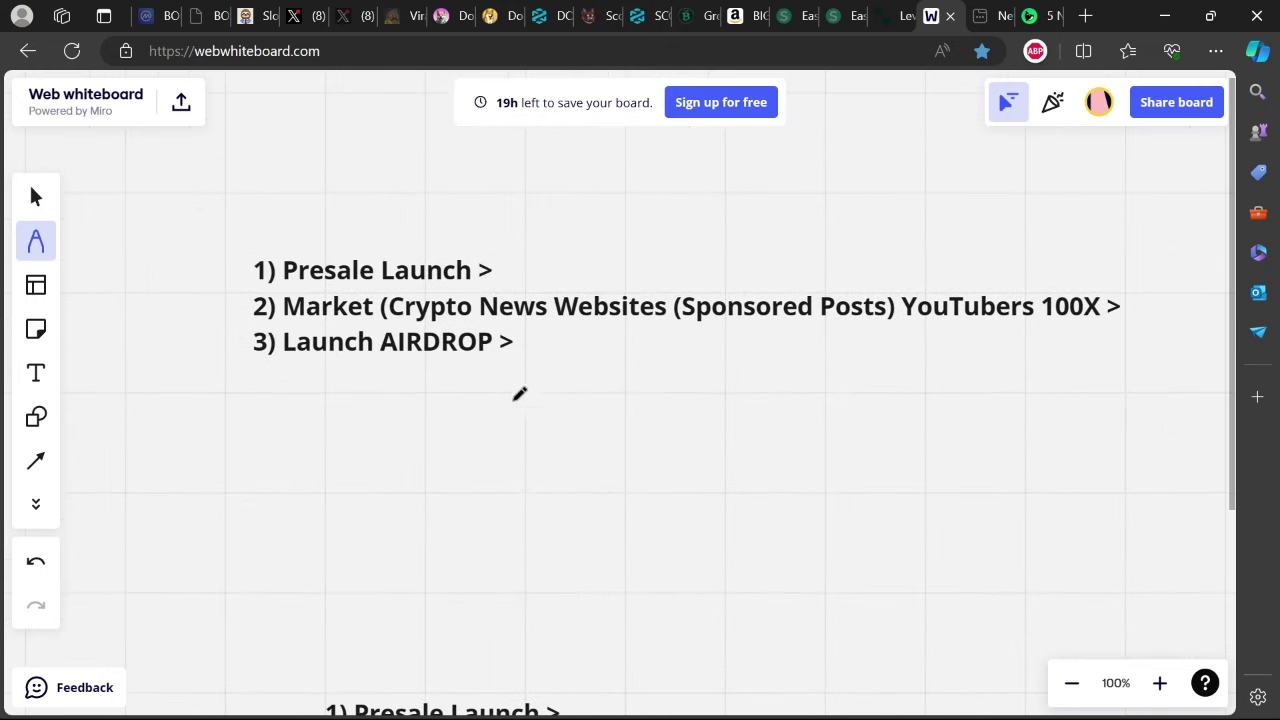
pyautogui.moveTo(562, 380); pyautogui.dragTo(600, 500)
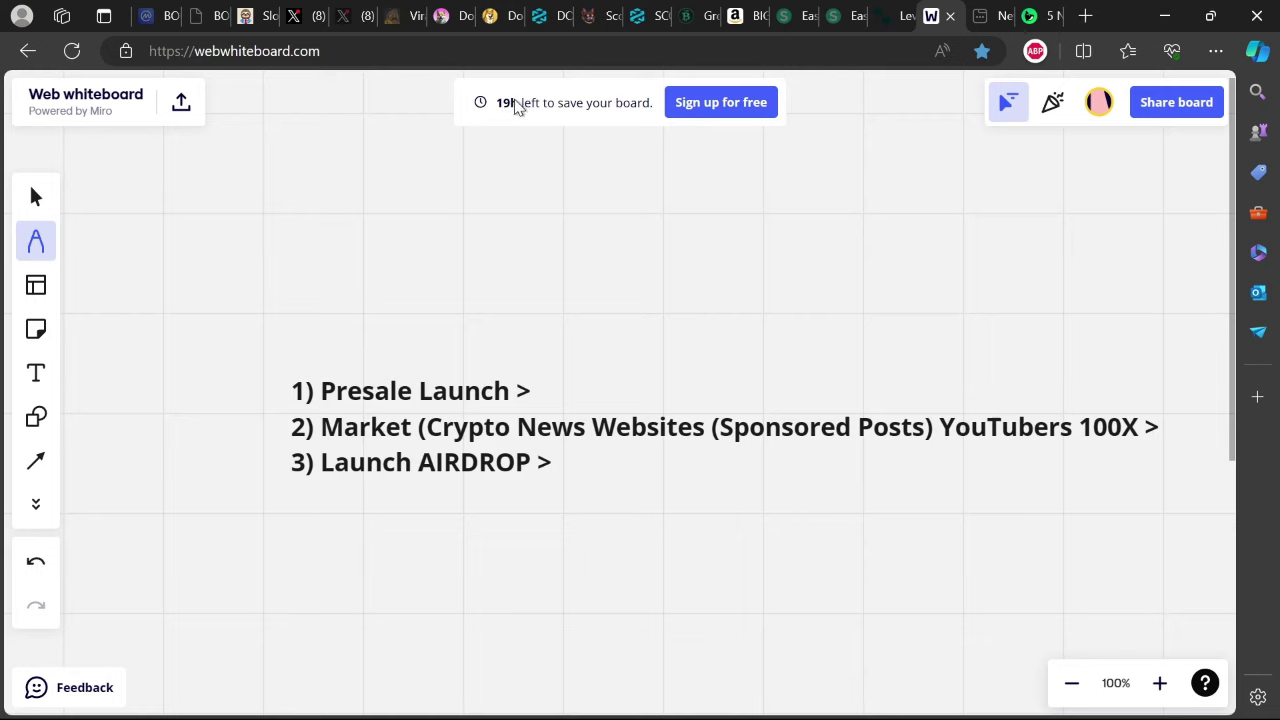
# Recheck the DOGE20 price chart, then return to Slothana's sold-out presale page
pyautogui.click(546, 18)
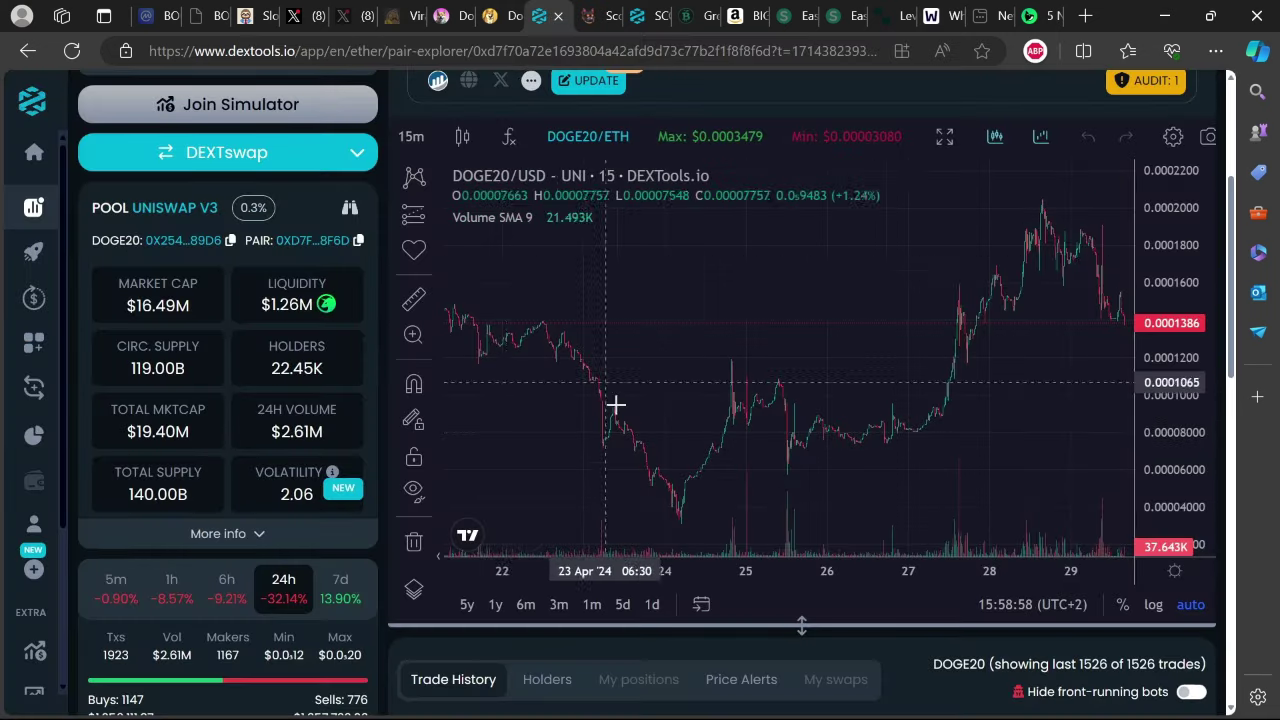
pyautogui.scroll(1, 634, 488)
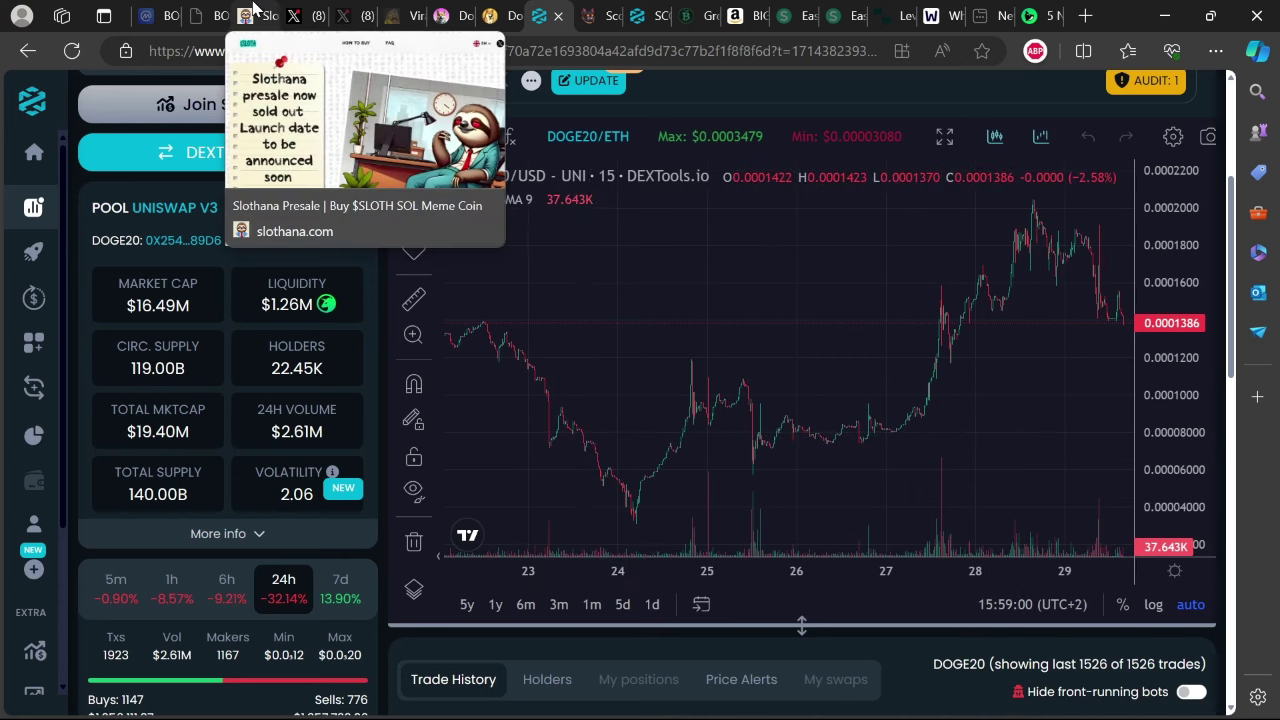
pyautogui.click(253, 10)
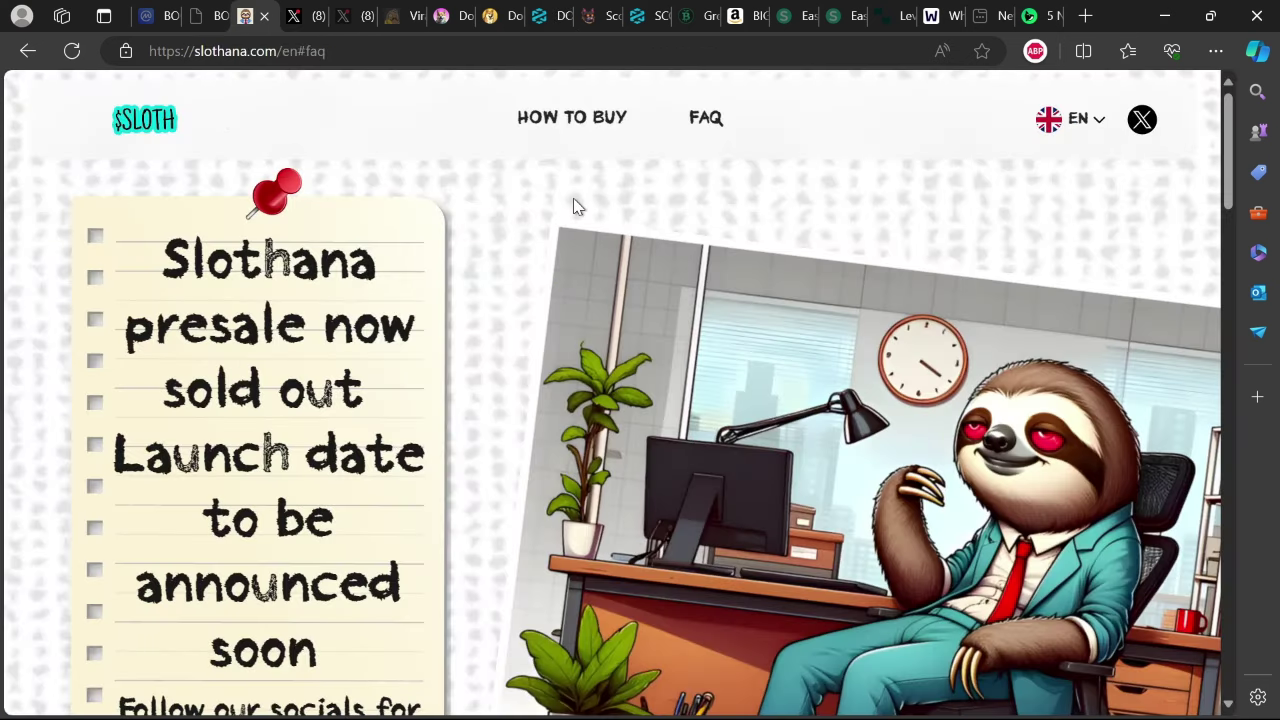